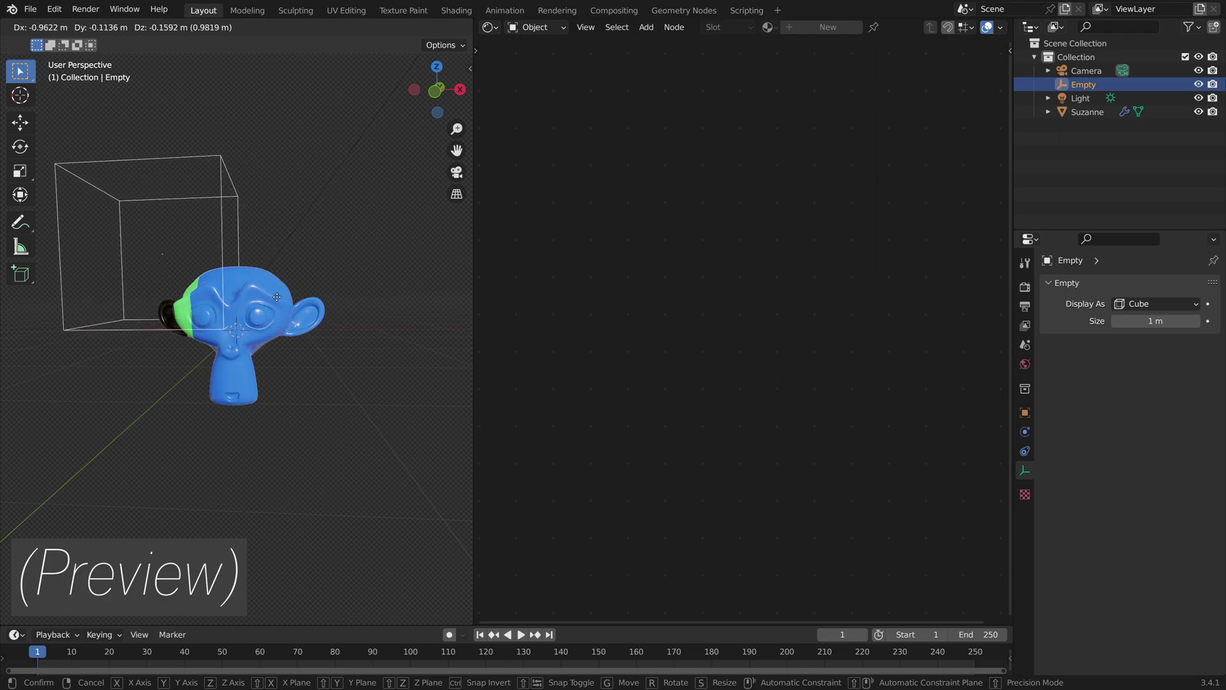
# Step: Preview the bands by relinking a Separate XYZ output and moving the cube Empty
pyautogui.click(327, 295)
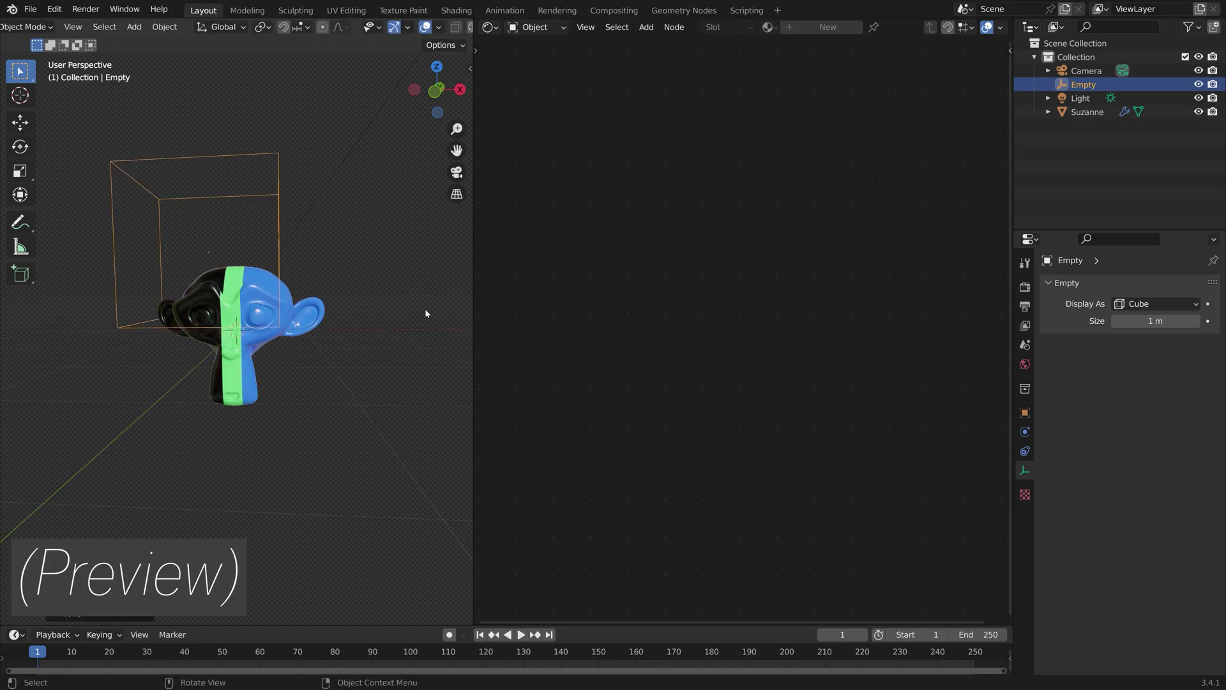
pyautogui.click(297, 305)
pyautogui.moveTo(714, 334); pyautogui.dragTo(713, 317)
pyautogui.click(278, 213)
pyautogui.press('g')
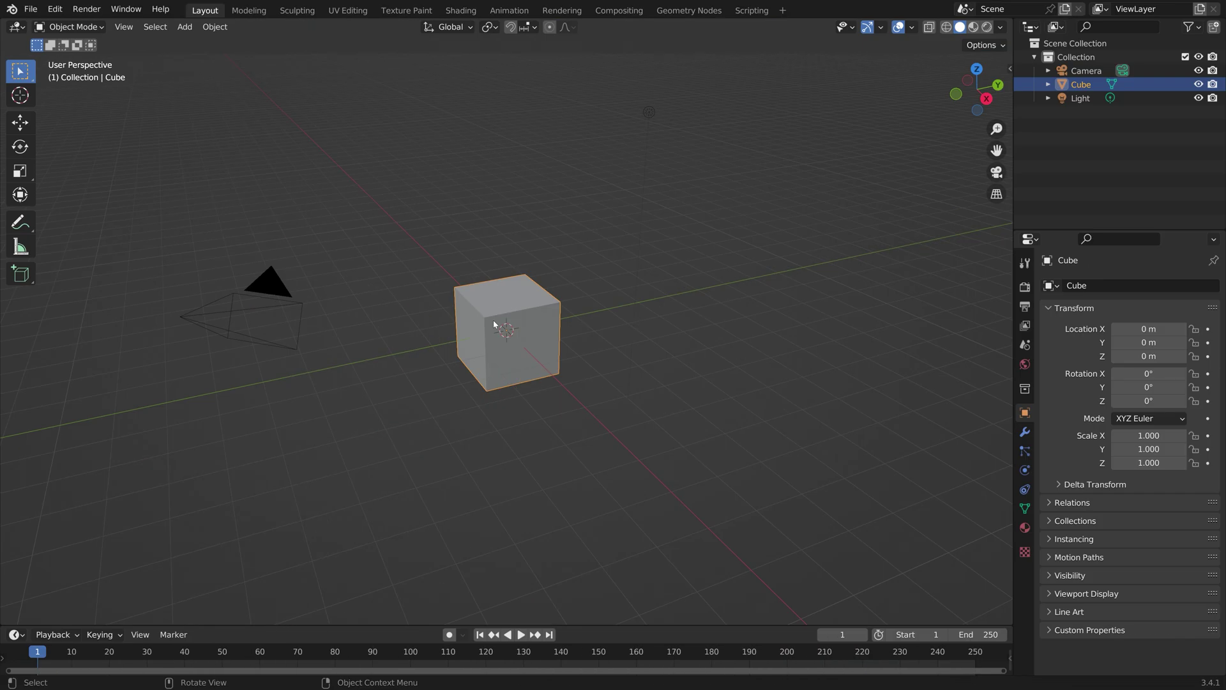
# Step: Delete the default cube and add a Monkey mesh to the scene
pyautogui.press('x')
pyautogui.click(495, 325)
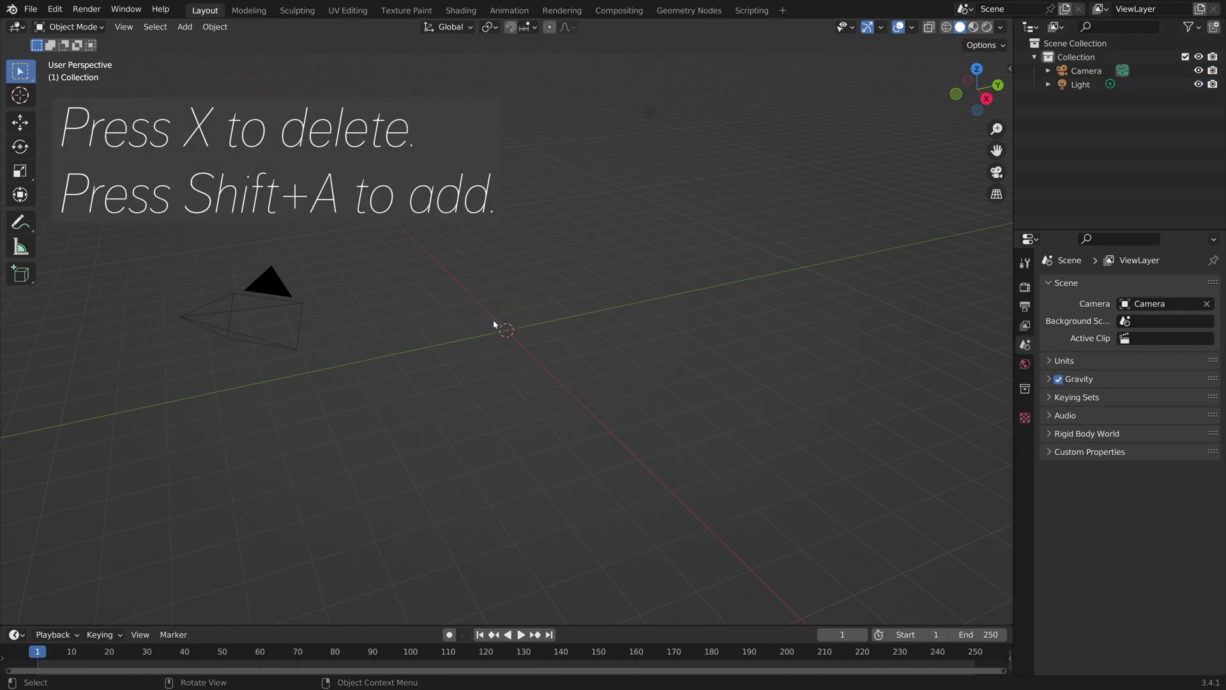
pyautogui.hotkey('shift', 'a')
pyautogui.moveTo(494, 321)
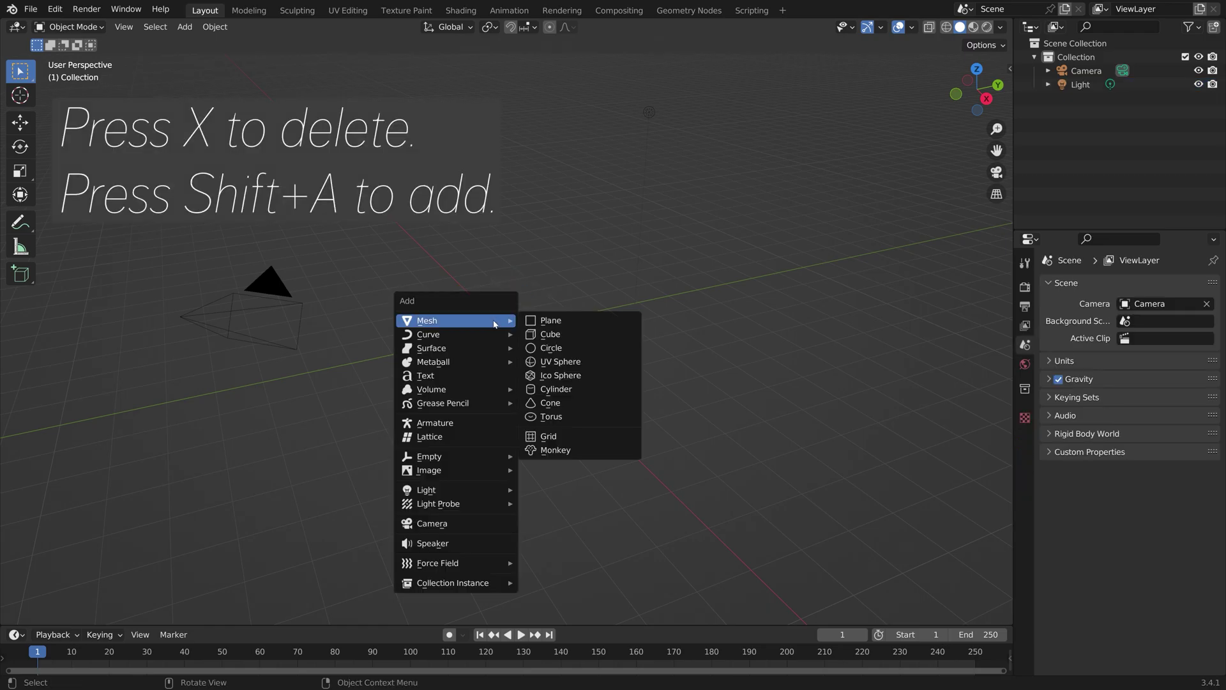
pyautogui.click(565, 451)
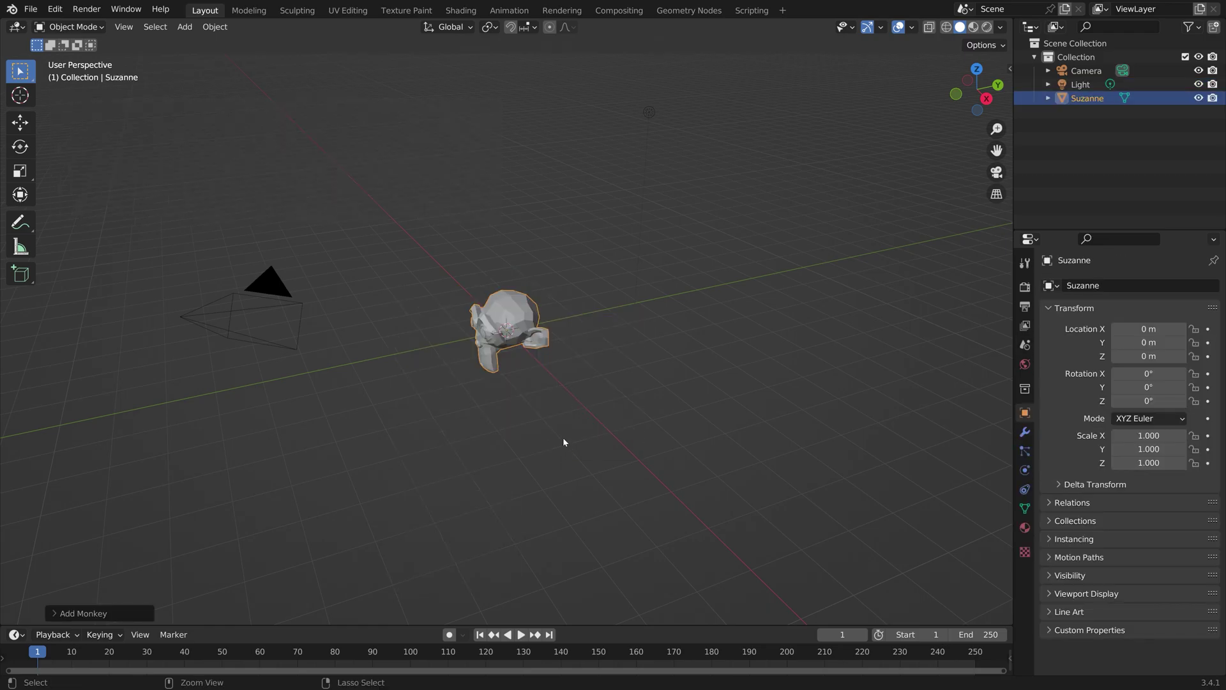
# Step: Give Suzanne level-4 subdivision with Ctrl+4 and apply Shade Smooth
pyautogui.hotkey('ctrl', '4')
pyautogui.scroll(8, 470, 398)
pyautogui.moveTo(470, 398); pyautogui.dragTo(447, 383, button='middle')
pyautogui.scroll(-3, 447, 384)
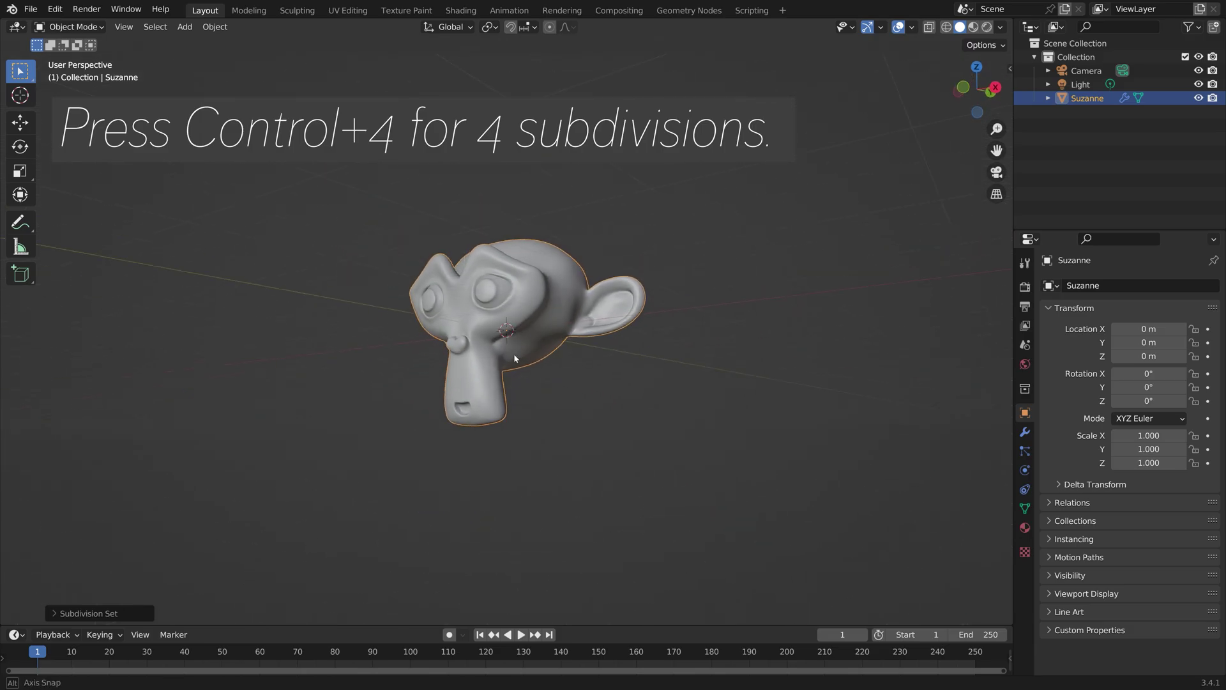
pyautogui.click(214, 27)
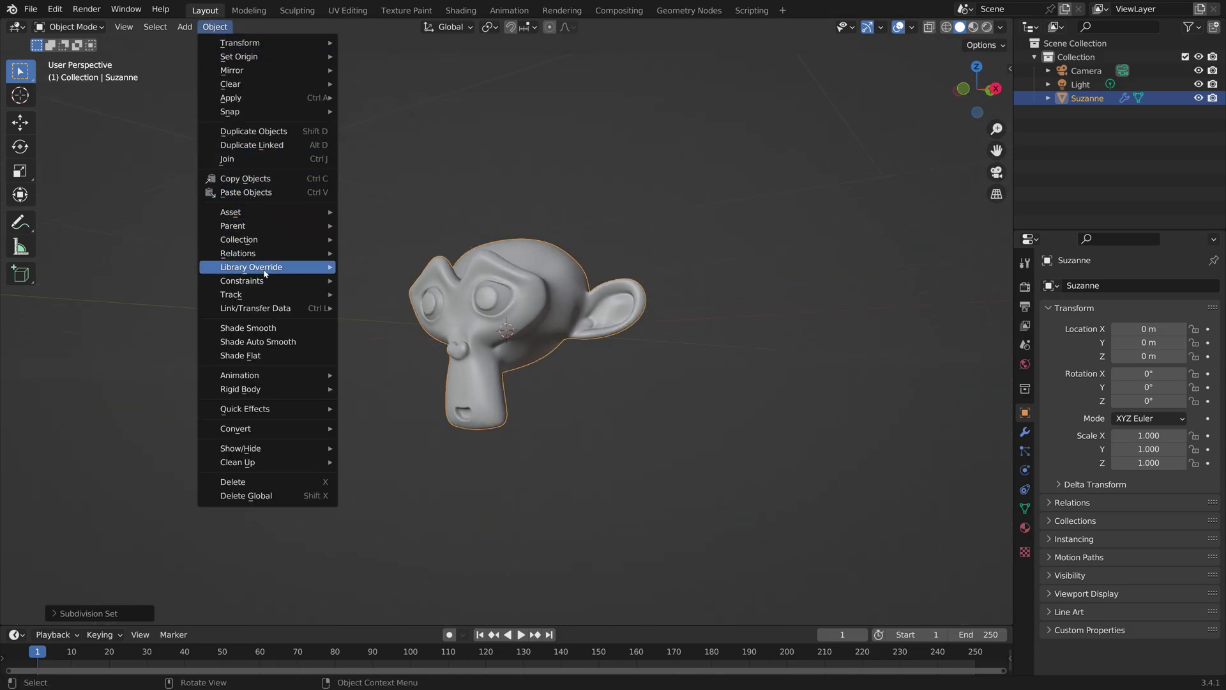
pyautogui.click(262, 327)
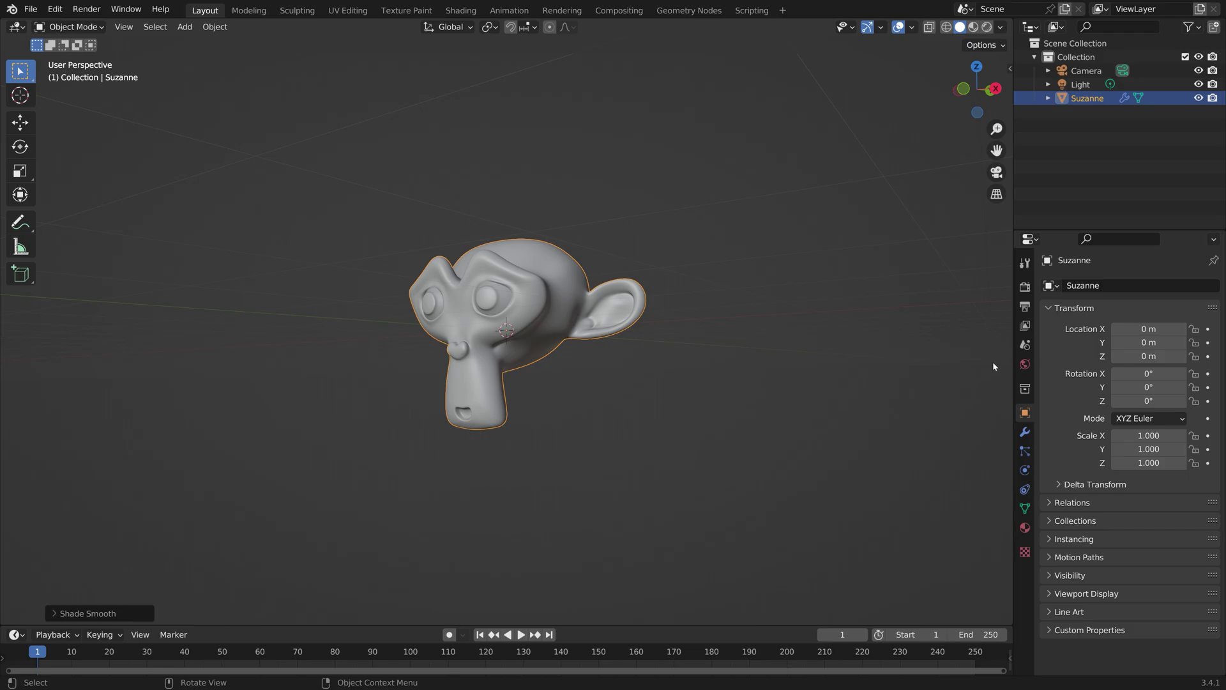
# Step: Set the World color to an Environment Texture loaded from Chelsea_Stairs_8k.jpg
pyautogui.click(1025, 364)
pyautogui.click(1120, 379)
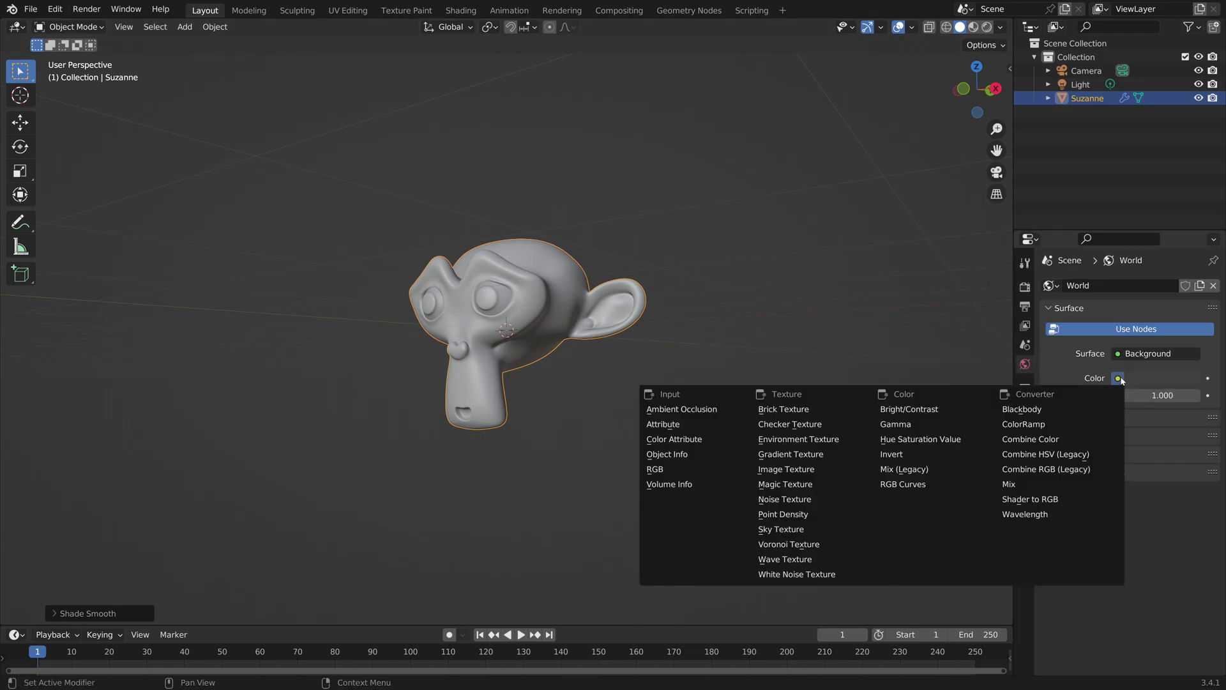
pyautogui.click(810, 440)
pyautogui.click(1191, 399)
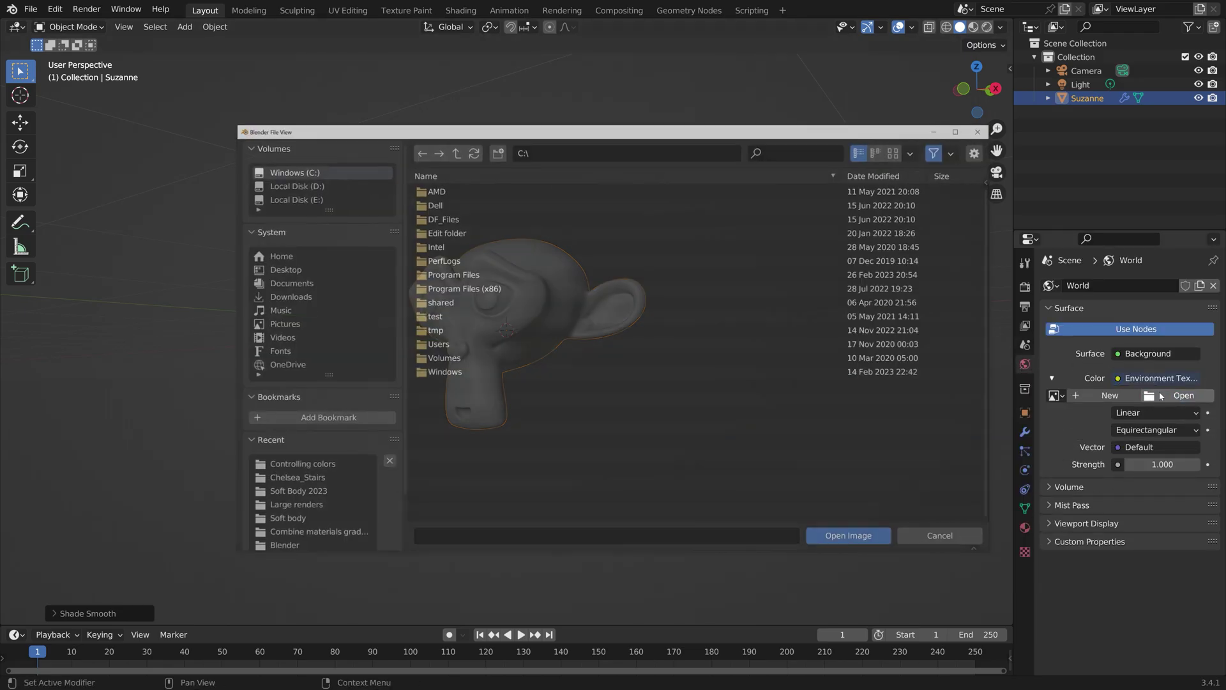
pyautogui.click(314, 479)
pyautogui.click(527, 204)
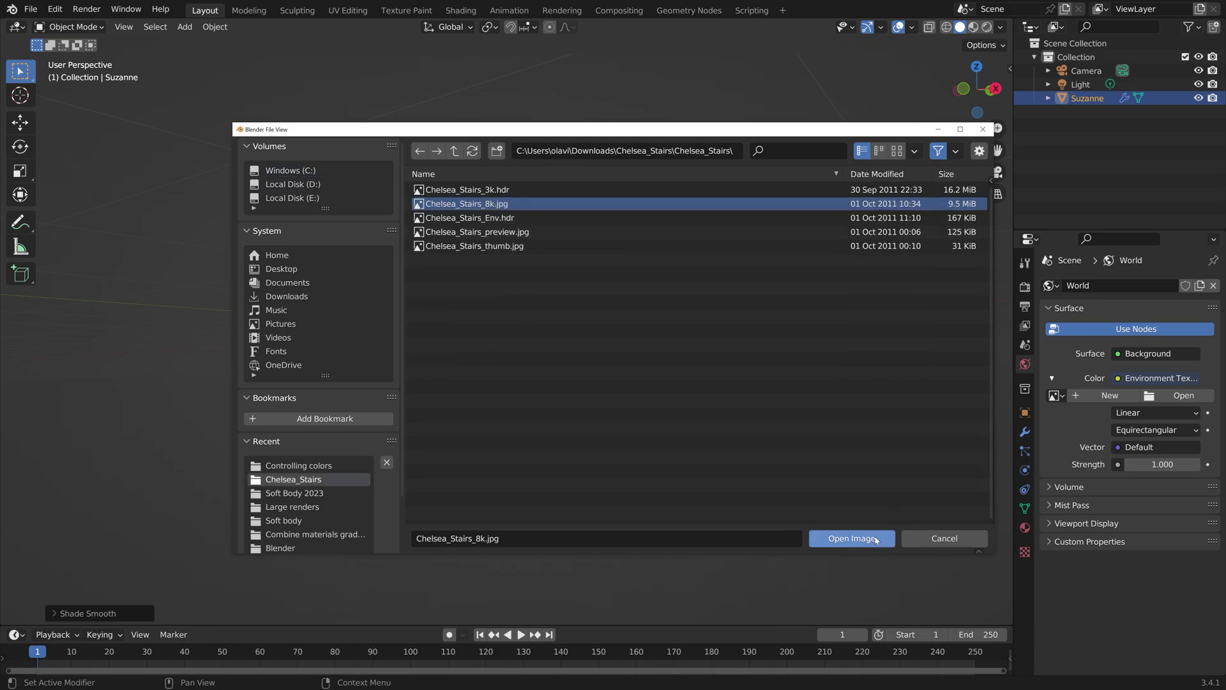
pyautogui.click(853, 539)
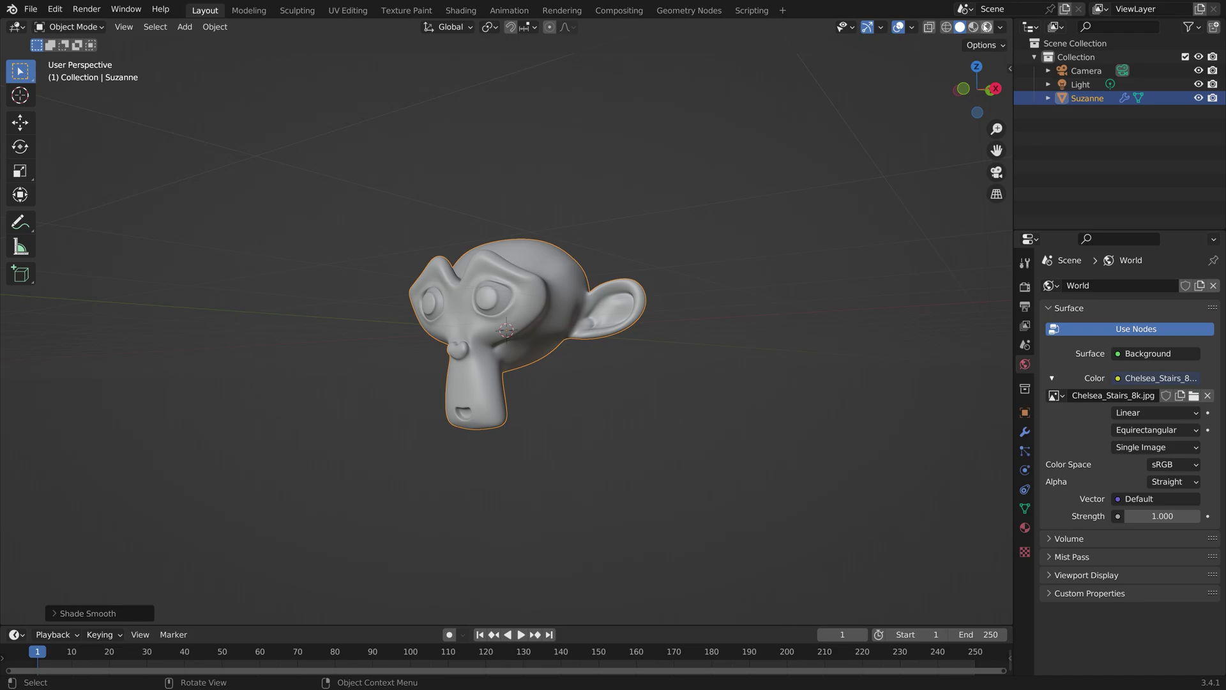
# Step: Switch the viewport to Rendered shading and expand the render Film settings
pyautogui.press('z')
pyautogui.moveTo(776, 296); pyautogui.dragTo(709, 317, button='middle')
pyautogui.click(1025, 287)
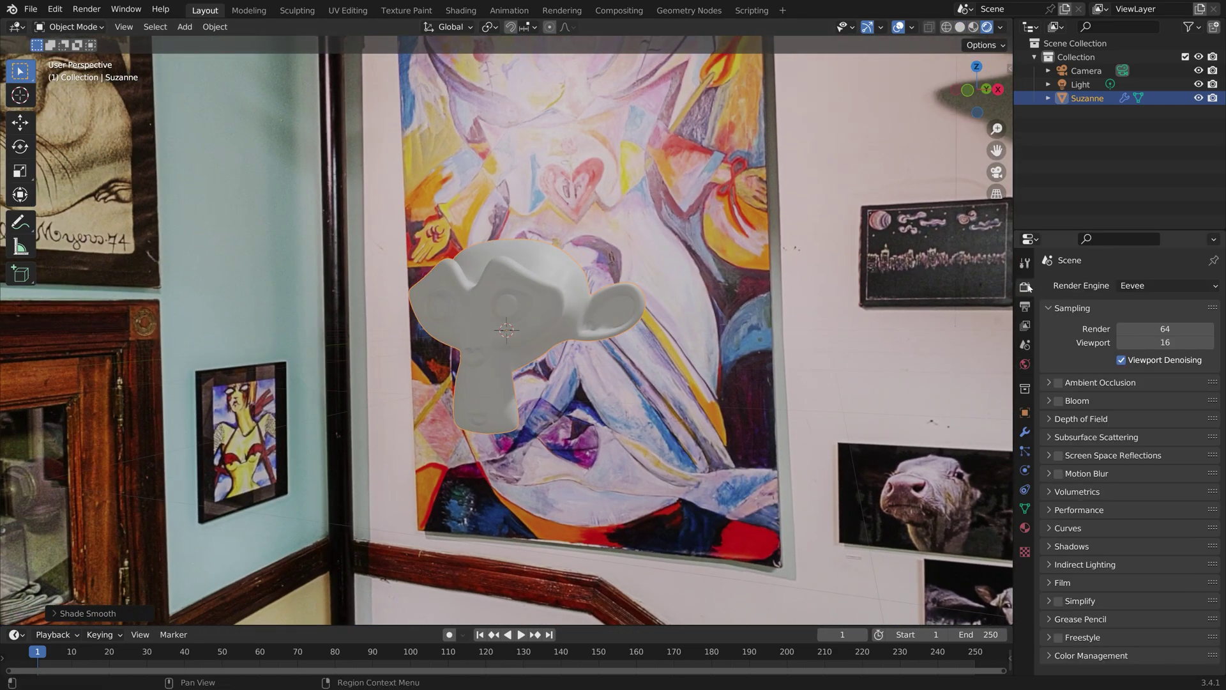
pyautogui.click(1079, 582)
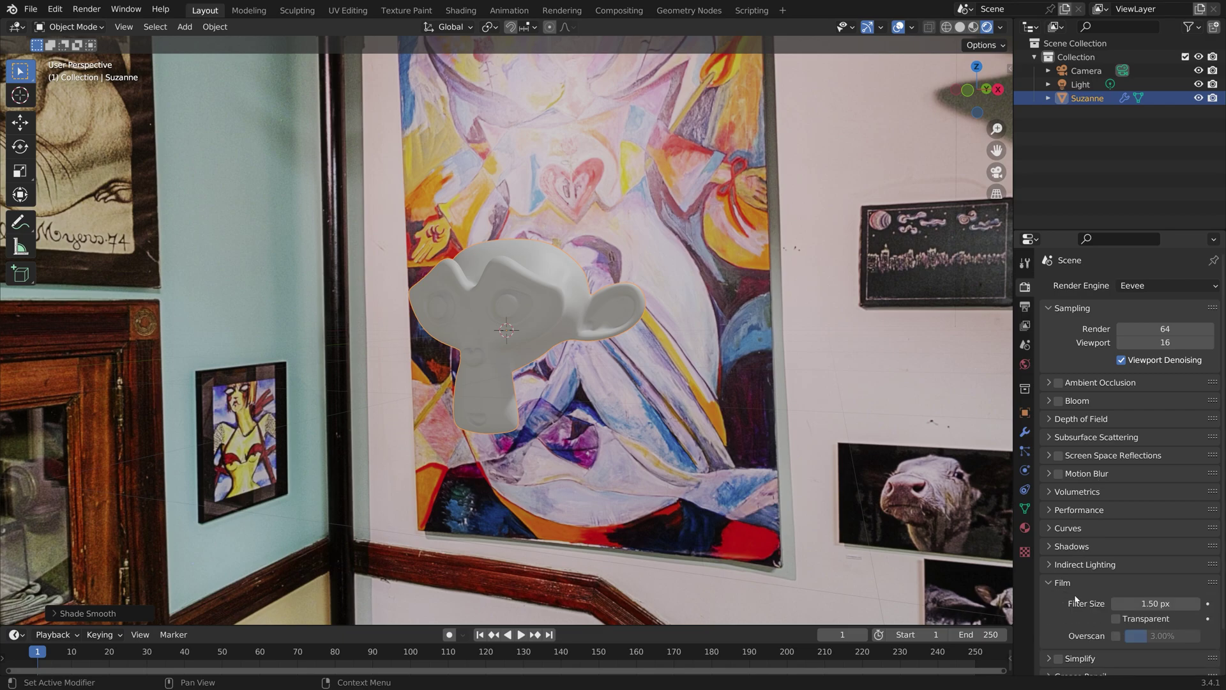
# Step: Make the film background transparent and enable Screen Space Reflections
pyautogui.click(1116, 619)
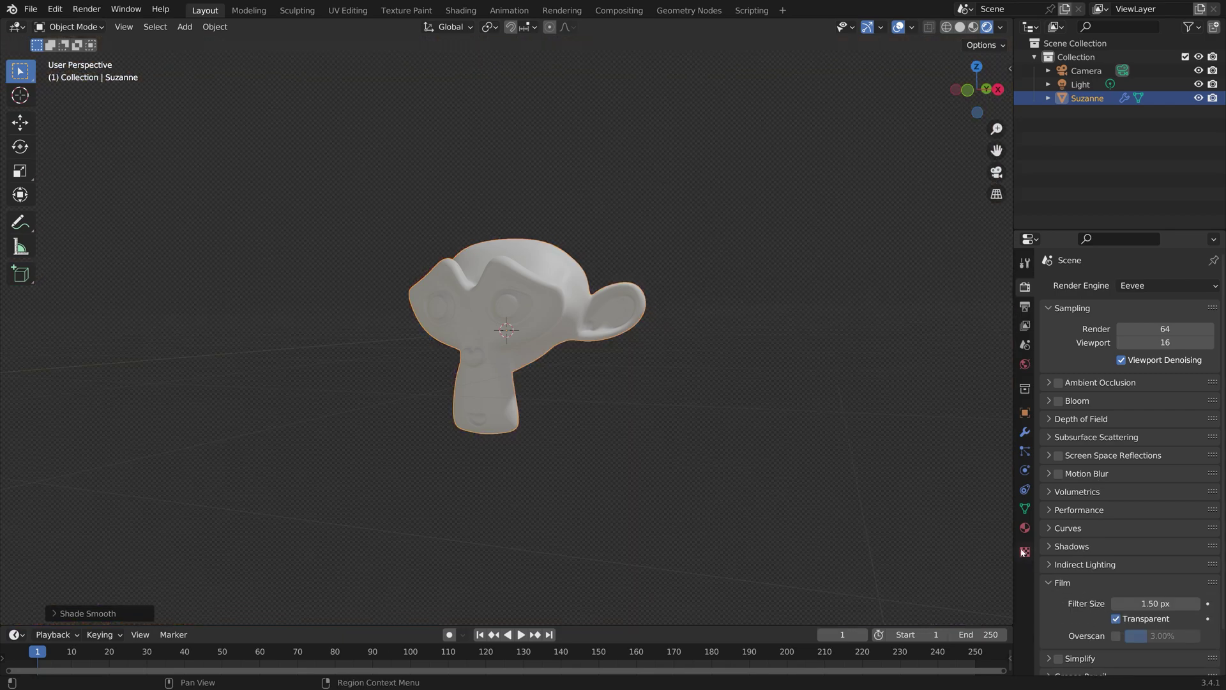
pyautogui.click(1059, 456)
pyautogui.click(1049, 455)
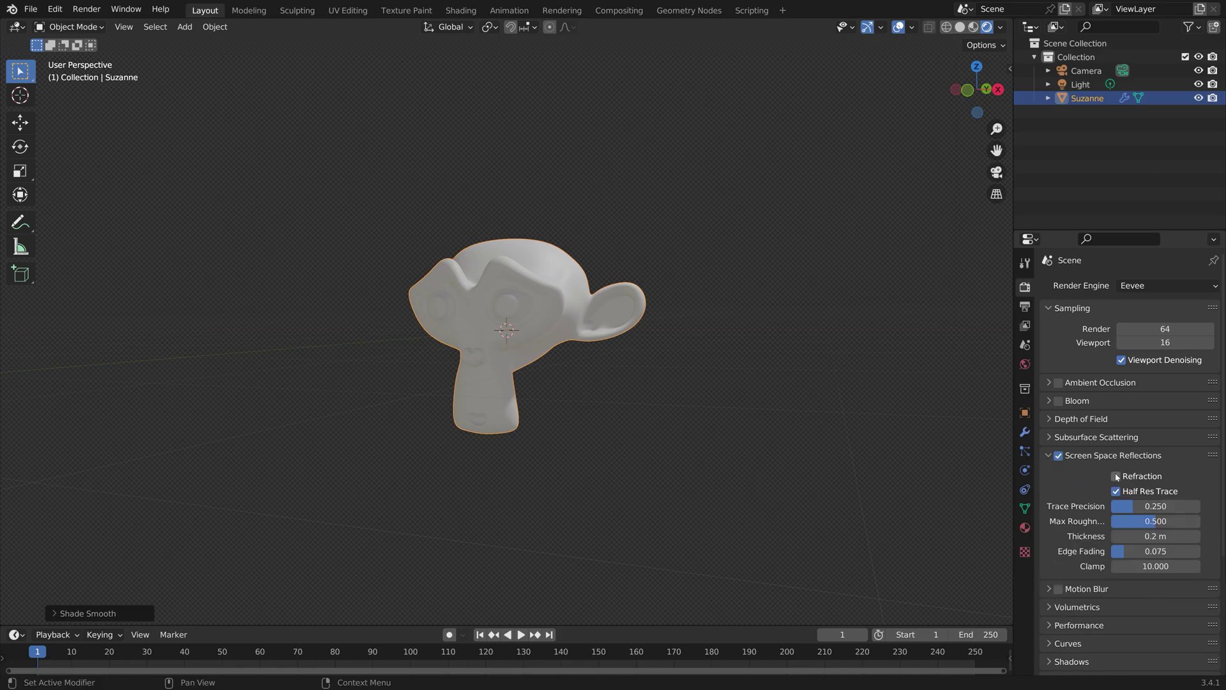
# Step: Turn the light into a Sun with strength 5 and rotate it to a new direction
pyautogui.click(1073, 89)
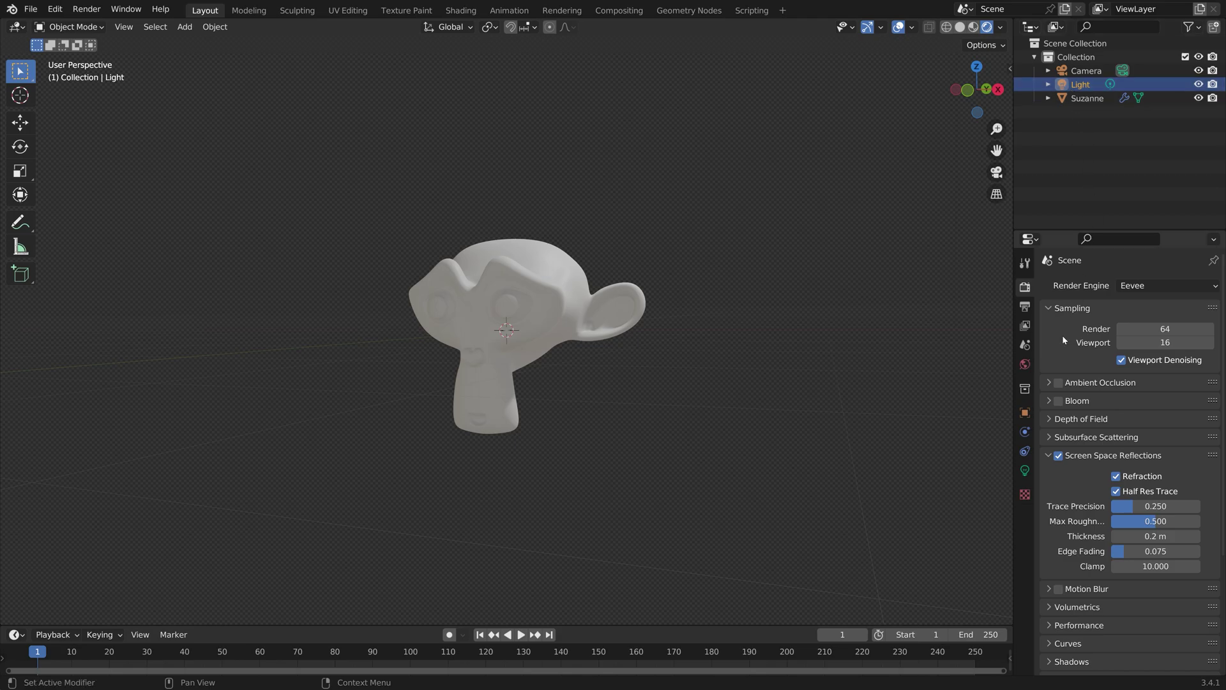
pyautogui.click(1025, 471)
pyautogui.click(1109, 347)
pyautogui.click(1153, 379)
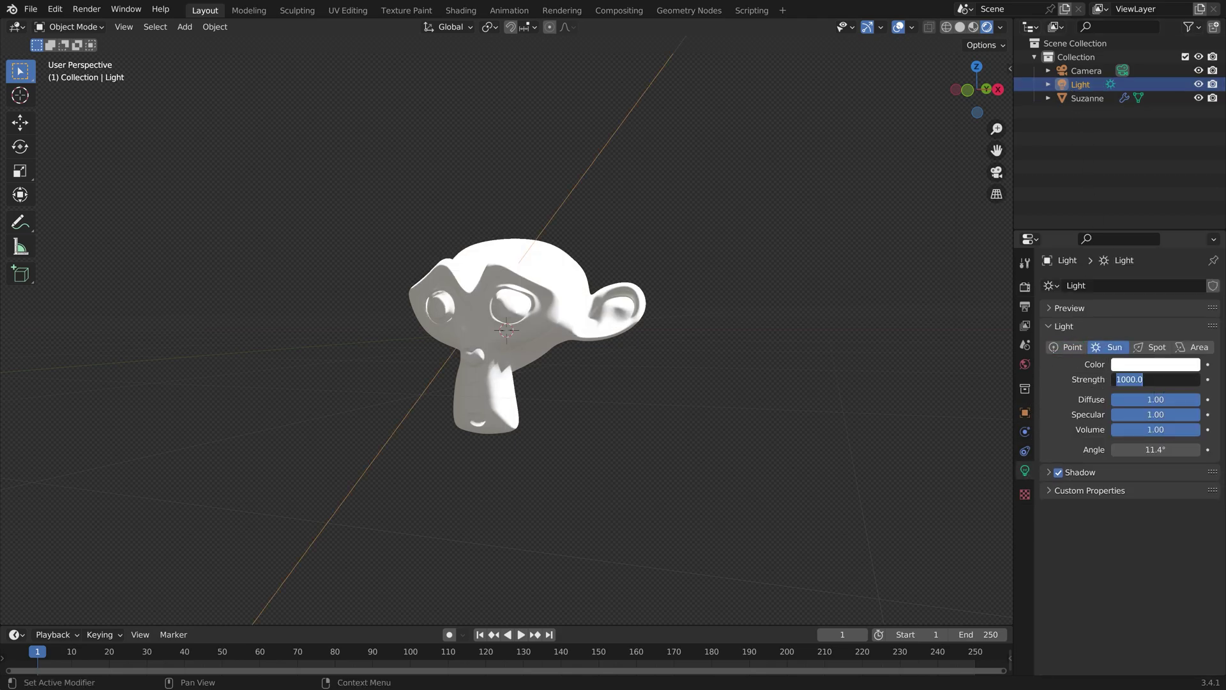
pyautogui.write('5')
pyautogui.press('Return')
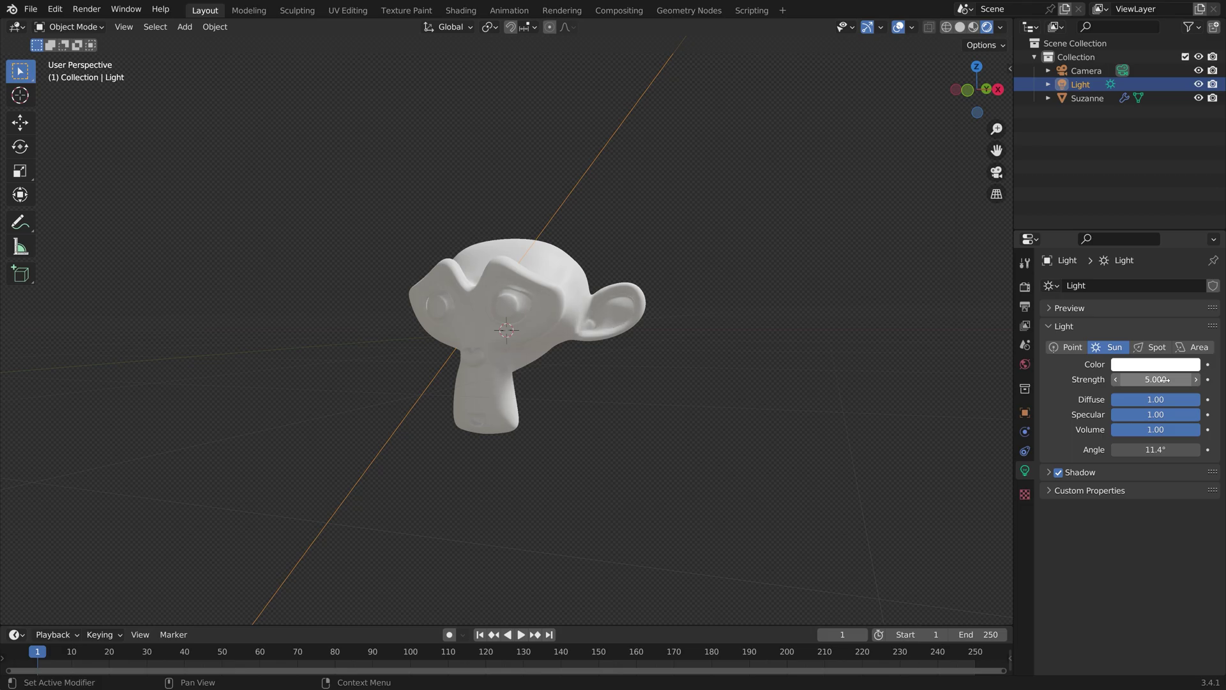
pyautogui.press('r')
pyautogui.press('r')
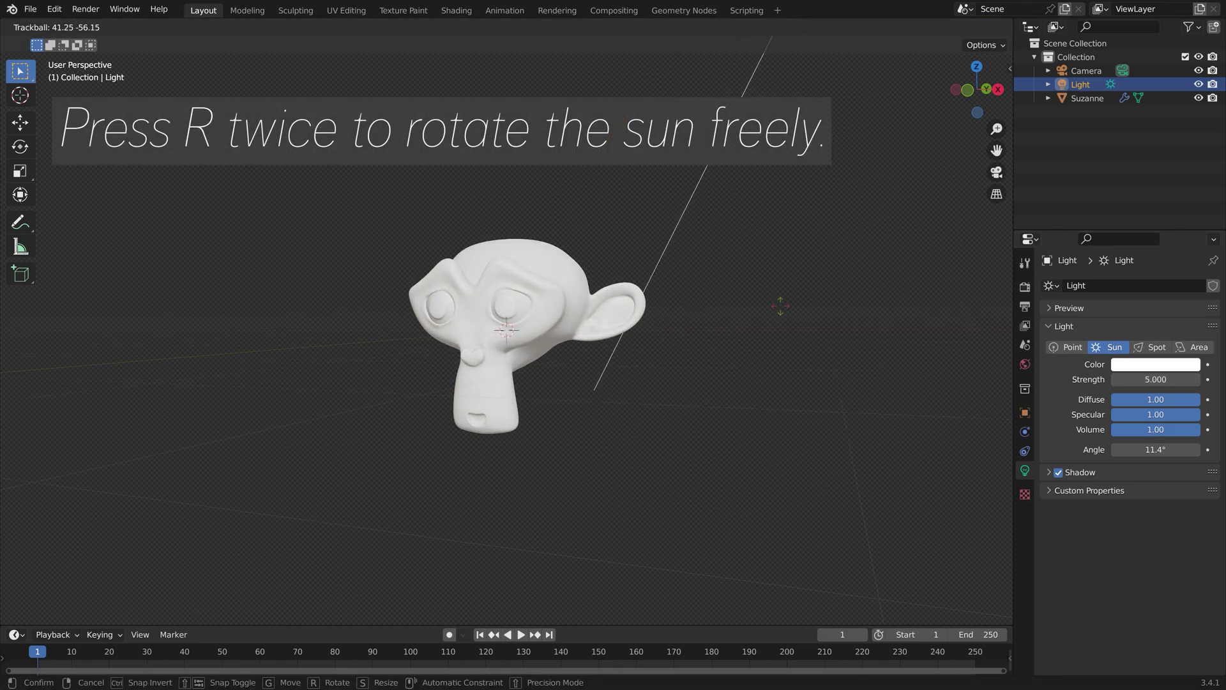
pyautogui.click(739, 340)
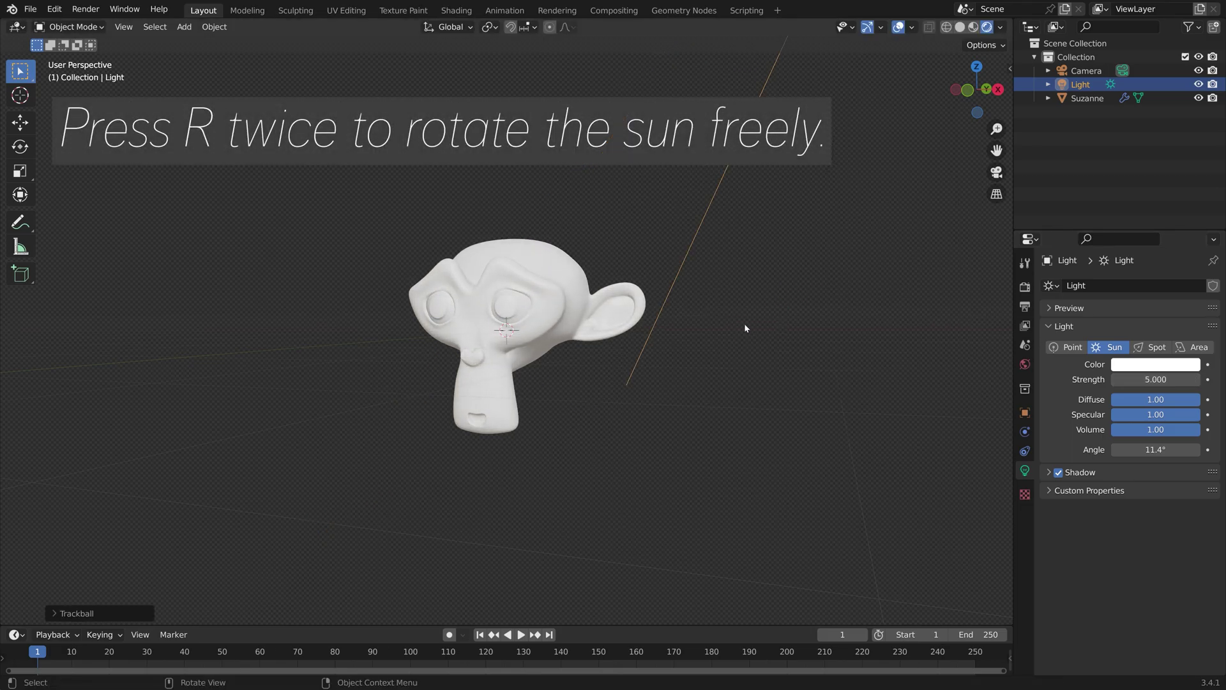
# Step: Save the scene as tut.blend and turn off the viewport overlays
pyautogui.click(591, 317)
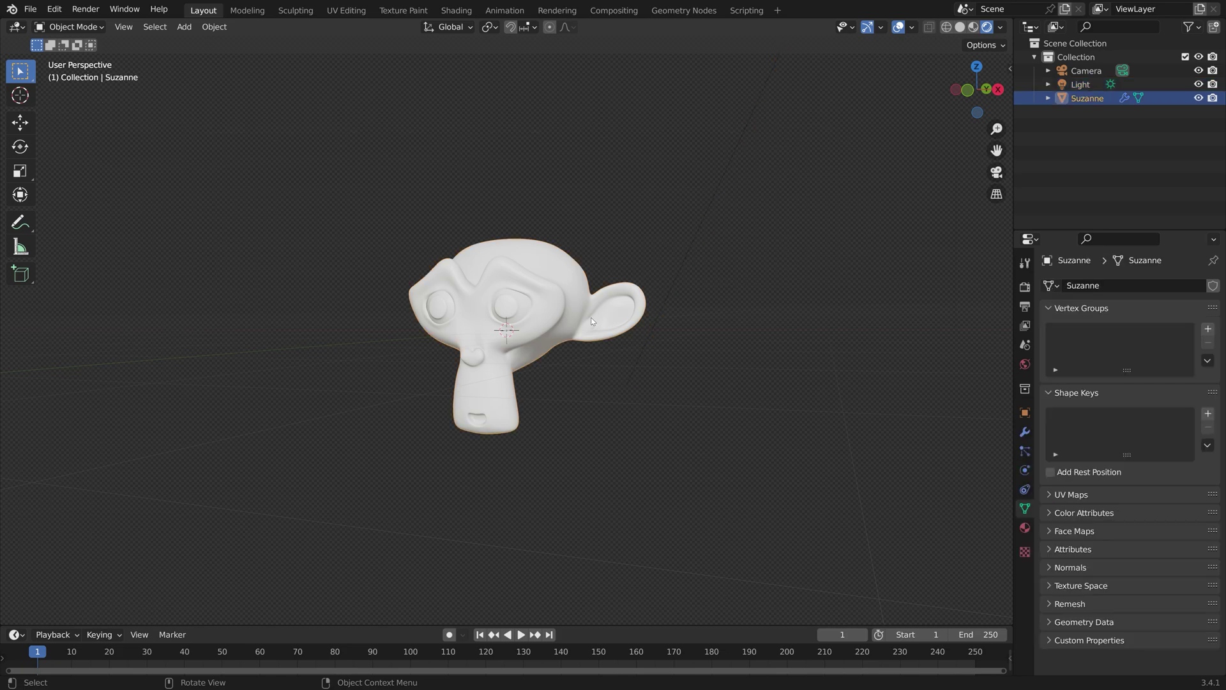
pyautogui.scroll(2, 592, 317)
pyautogui.scroll(1, 592, 321)
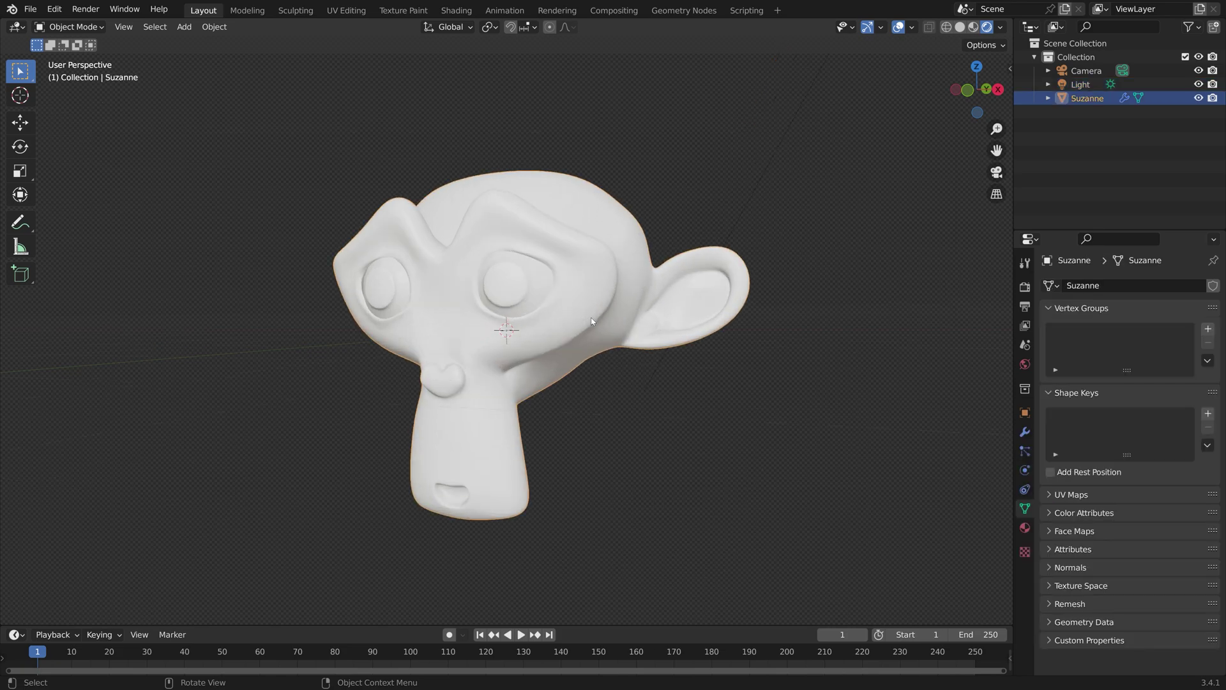
pyautogui.hotkey('ctrl', 's')
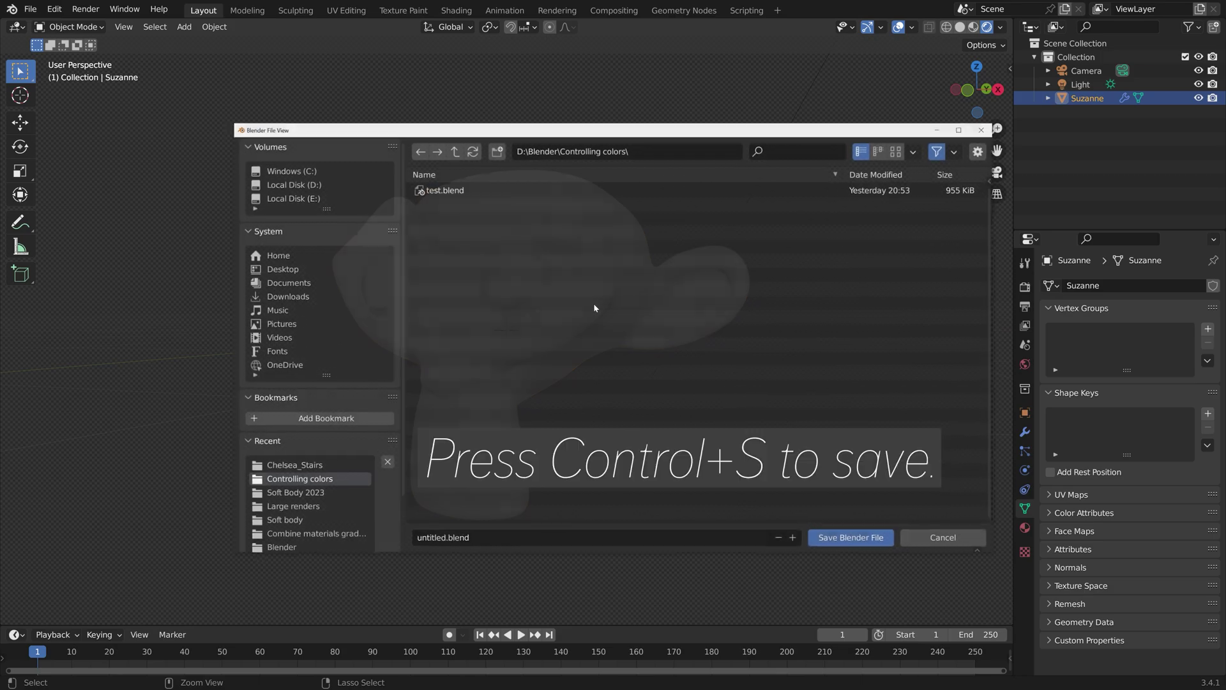
pyautogui.click(498, 538)
pyautogui.write('tut')
pyautogui.press('Return')
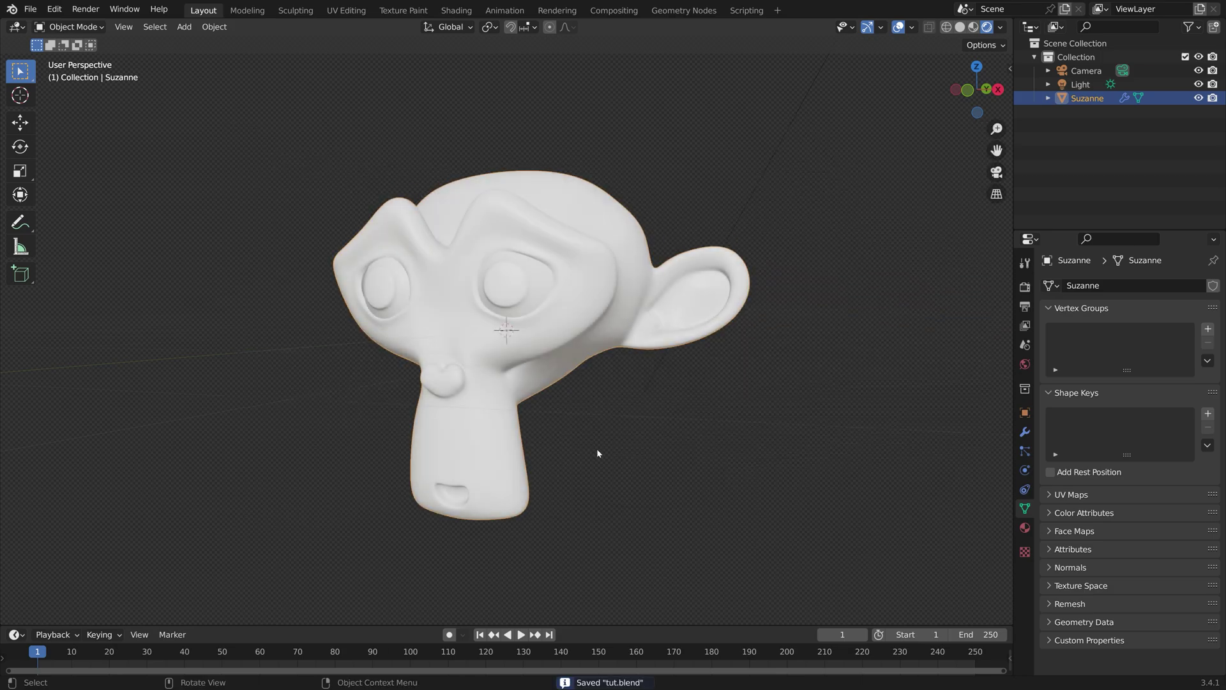
pyautogui.click(905, 26)
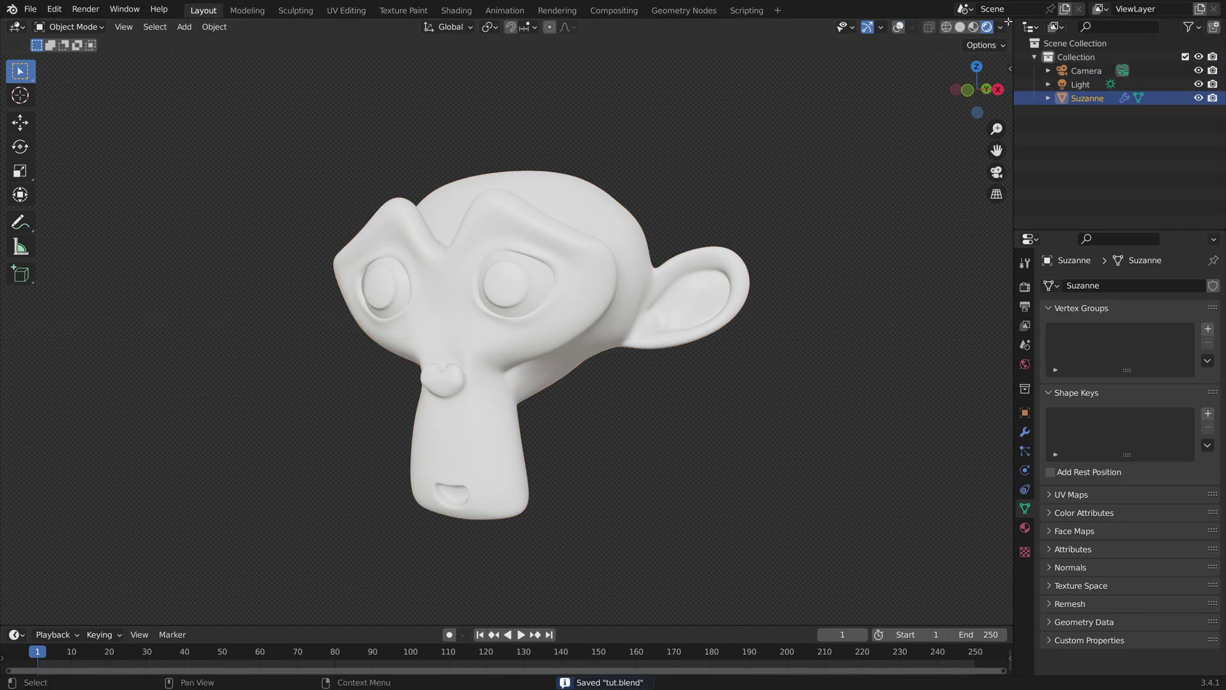
# Step: Split the 3D view in two and make the right area a Shader Editor
pyautogui.moveTo(1008, 22); pyautogui.dragTo(473, 211)
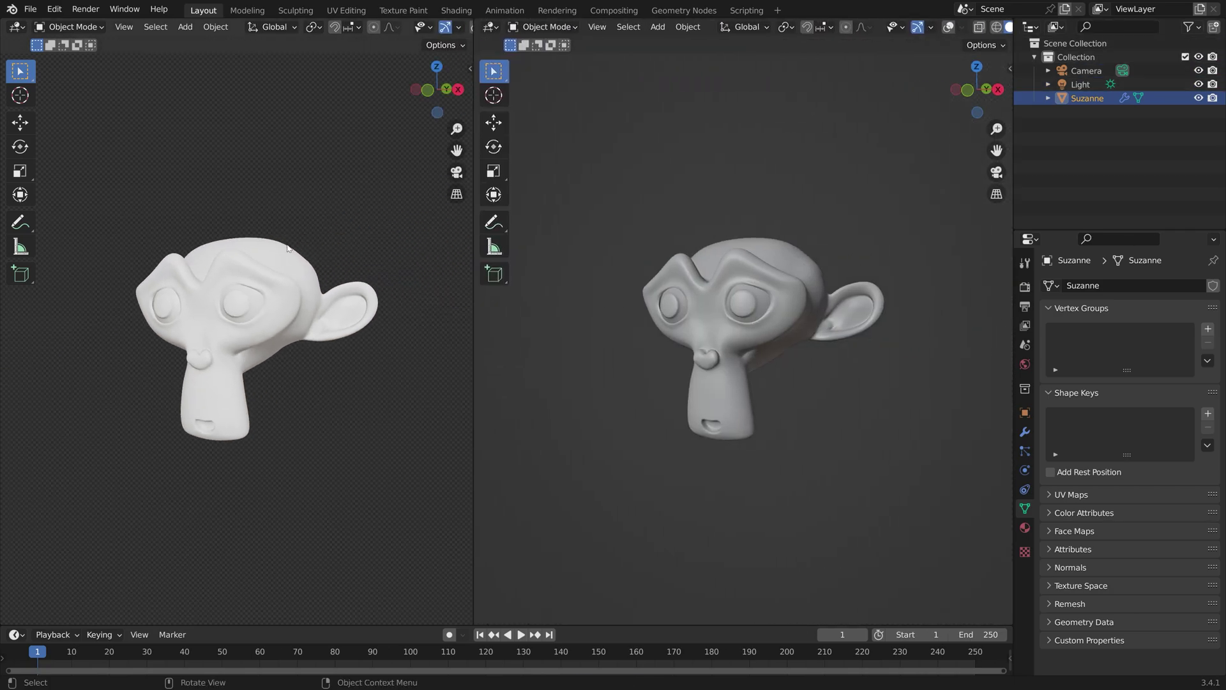
pyautogui.scroll(2, 272, 263)
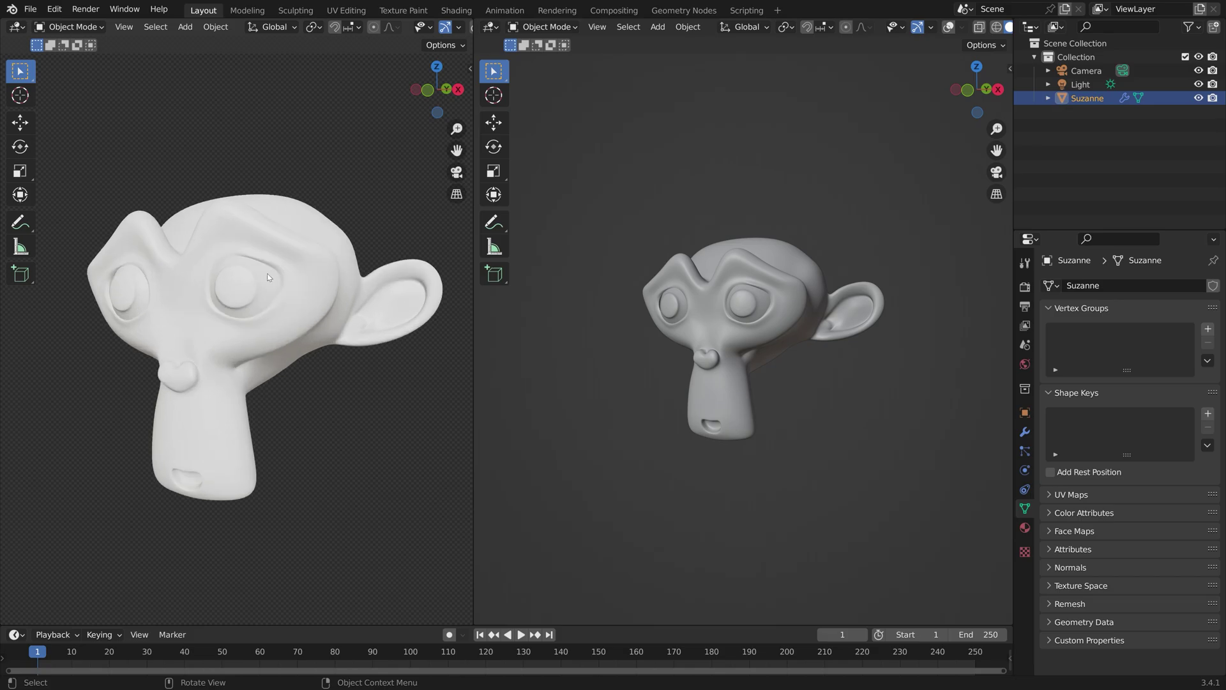
pyautogui.click(490, 27)
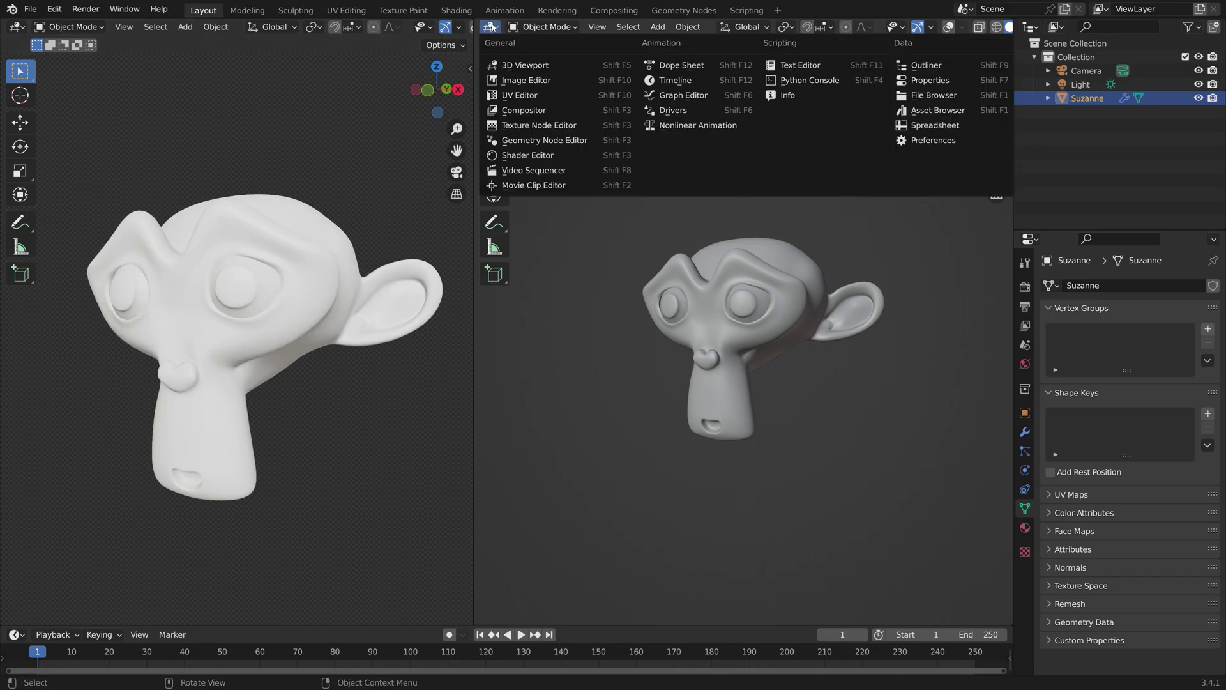
pyautogui.click(528, 155)
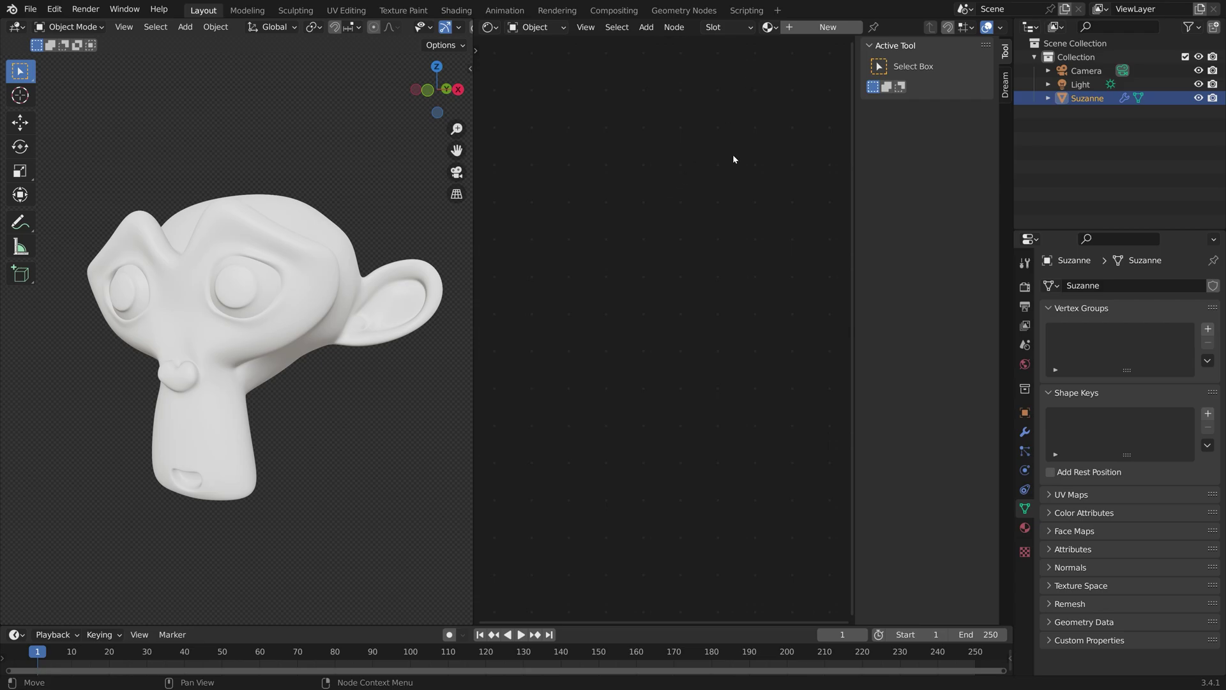
# Step: Create Material.001 with Principled BSDF roughness 0.242 and hide the node sidebar
pyautogui.click(819, 28)
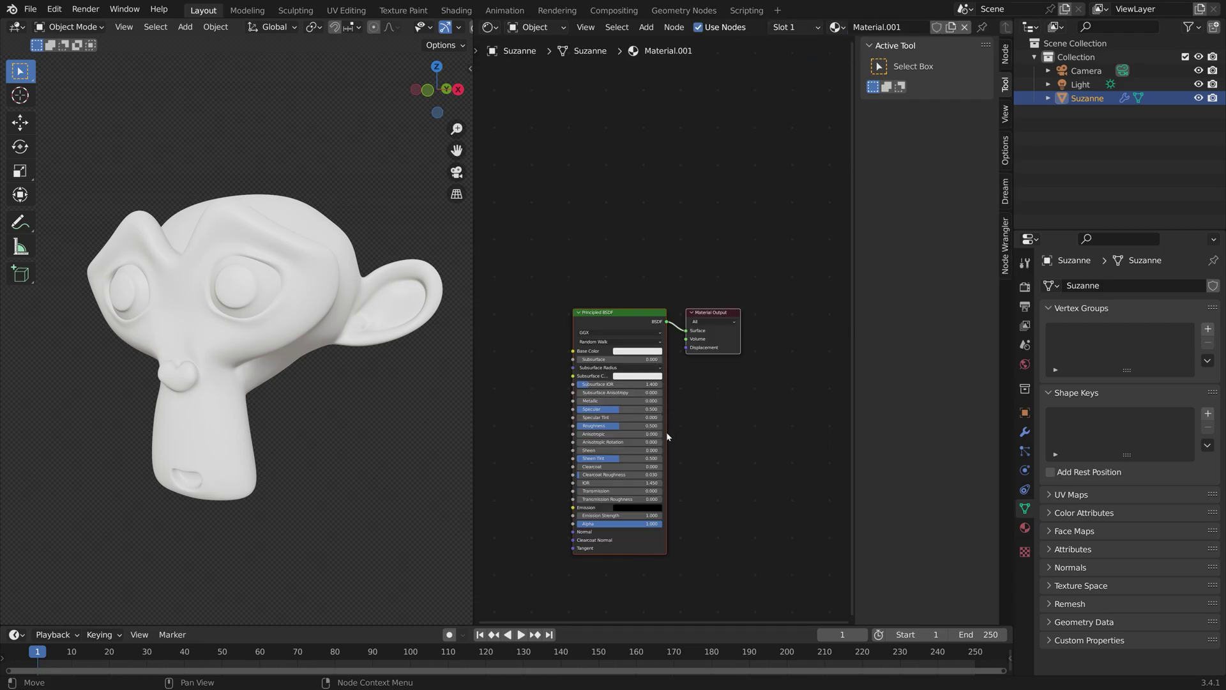
pyautogui.scroll(2, 586, 435)
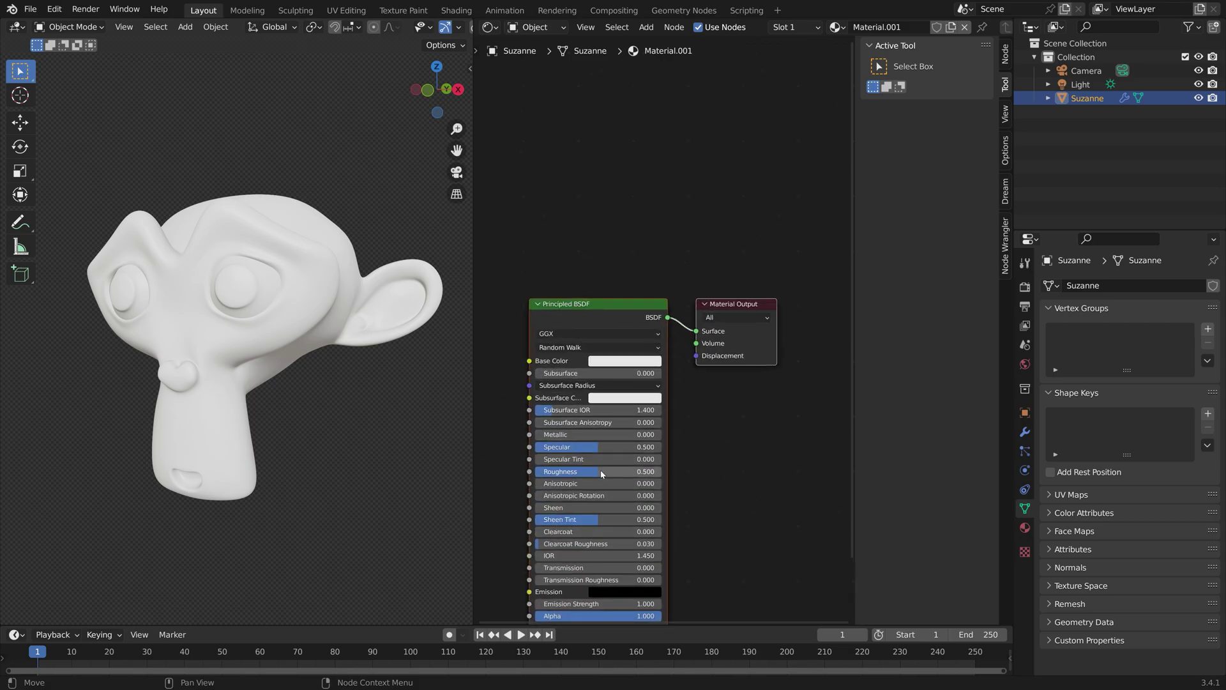
pyautogui.moveTo(594, 471); pyautogui.dragTo(583, 472)
pyautogui.moveTo(695, 492); pyautogui.dragTo(741, 458, button='middle')
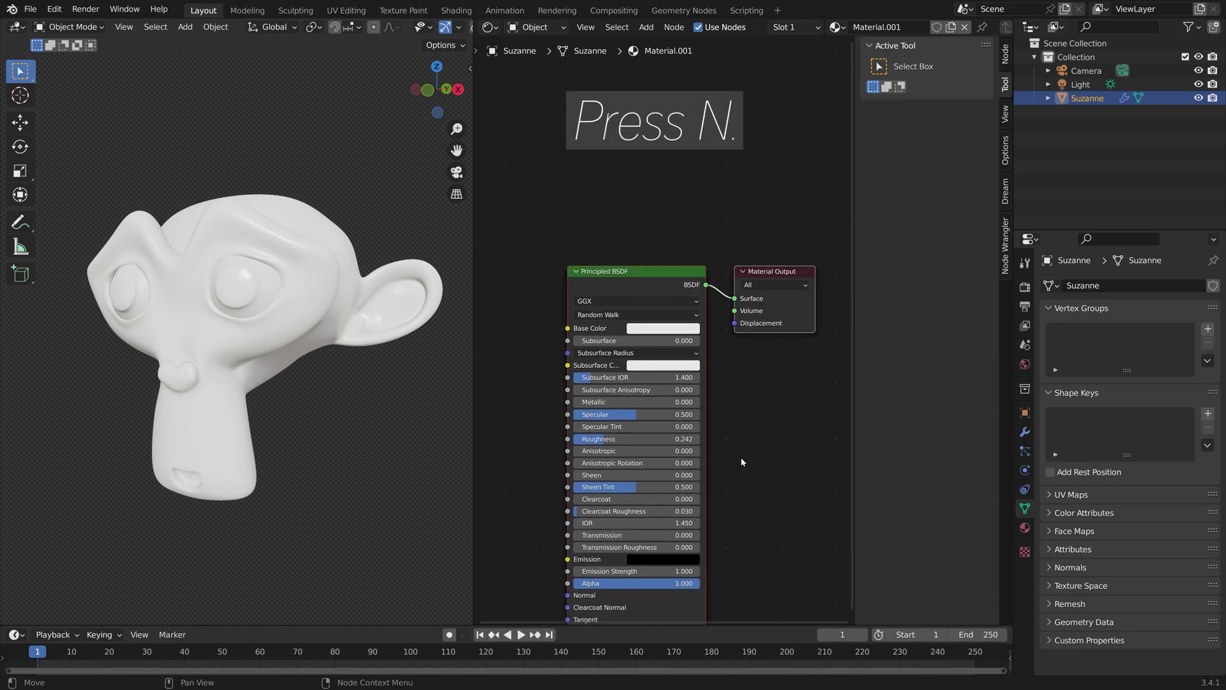
pyautogui.press('n')
pyautogui.scroll(-1, 822, 435)
pyautogui.moveTo(621, 414); pyautogui.dragTo(718, 380, button='middle')
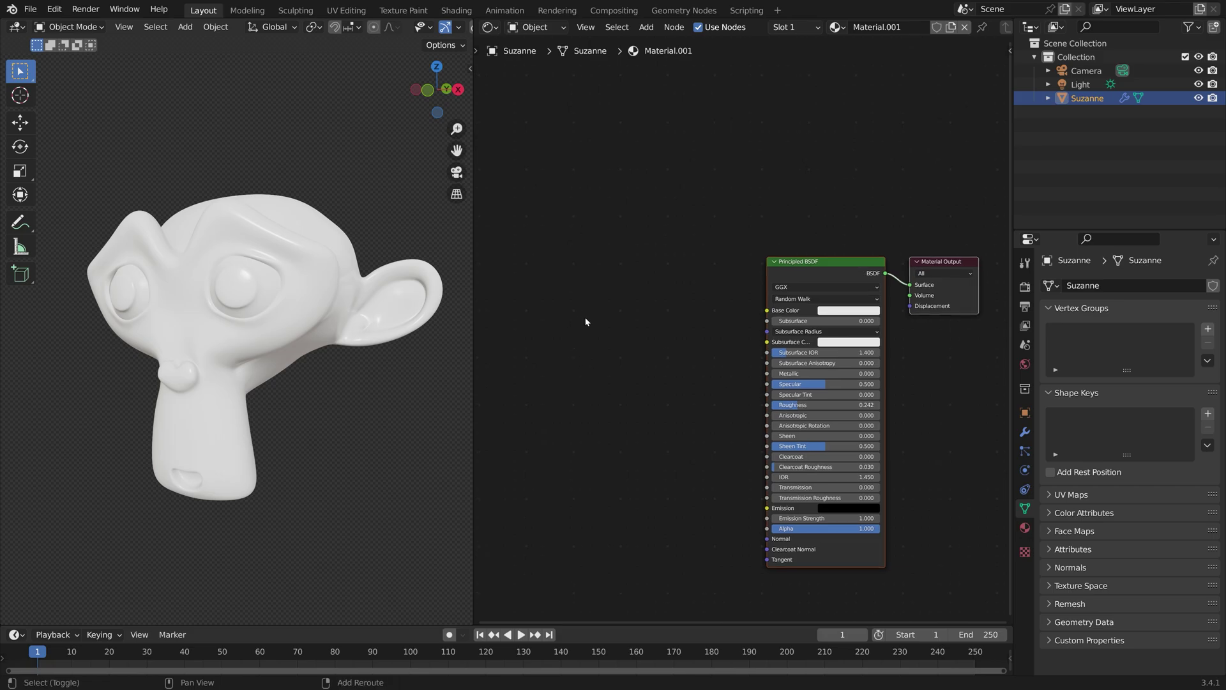
# Step: Add a Texture Coordinate node and a Mapping node via the add-node search
pyautogui.hotkey('shift', 'a')
pyautogui.write('te')
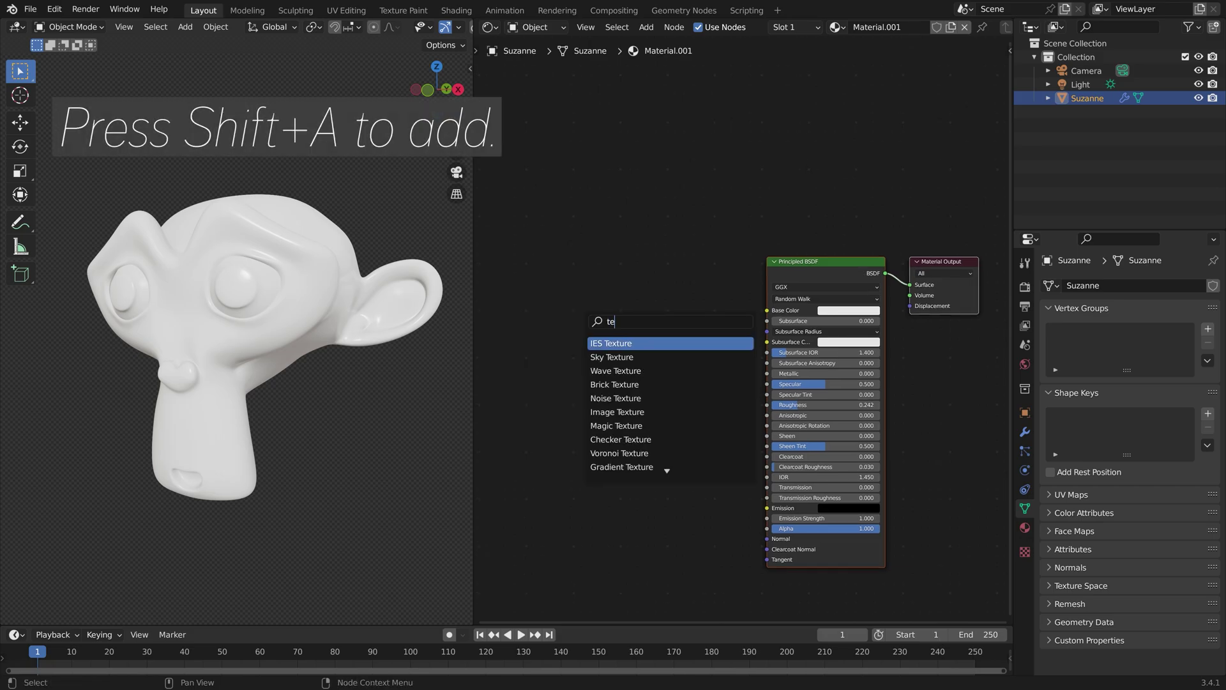
pyautogui.write('xture coord')
pyautogui.press('Return')
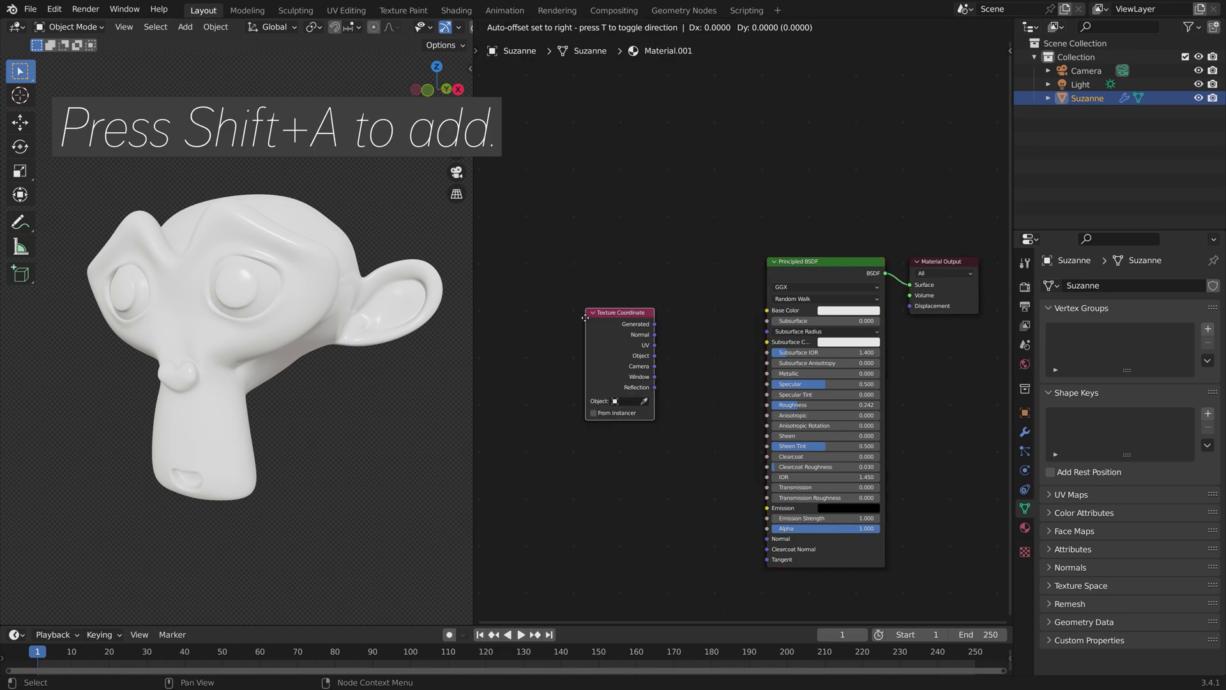
pyautogui.press('Return')
pyautogui.hotkey('shift', 'a')
pyautogui.write('mapping')
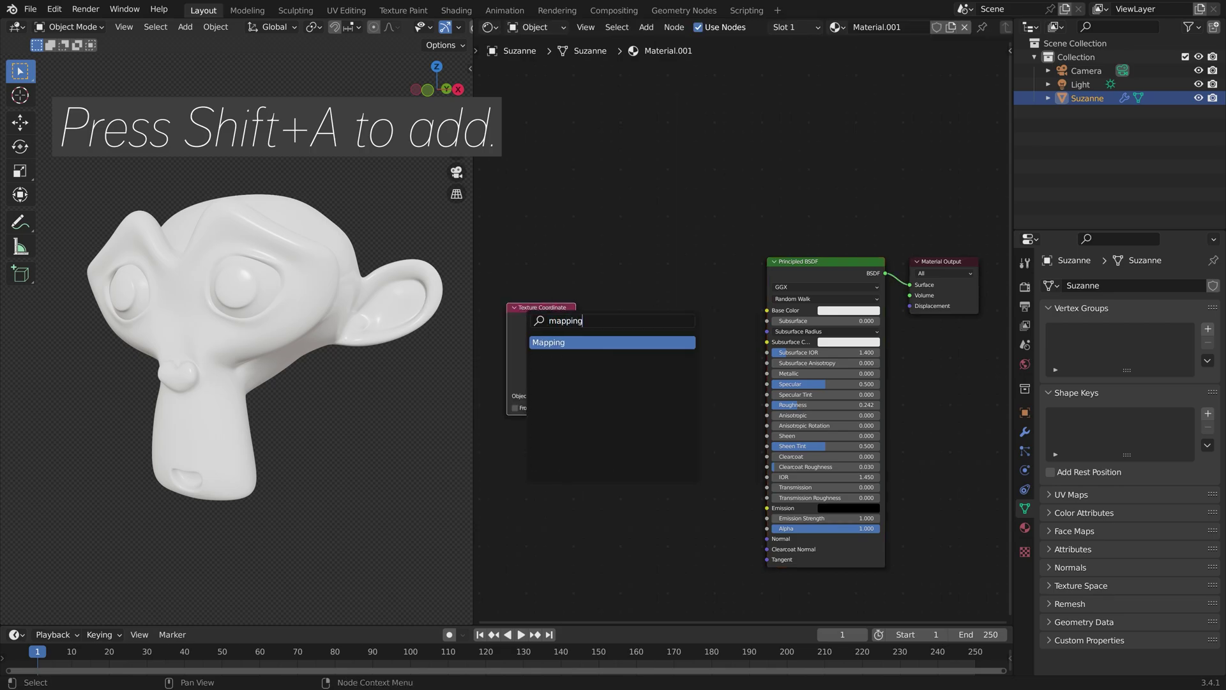
pyautogui.press('Return')
pyautogui.press('Return')
# Step: Link Generated to Mapping Vector and Mapping's Vector output to Base Color
pyautogui.moveTo(575, 320); pyautogui.dragTo(611, 336)
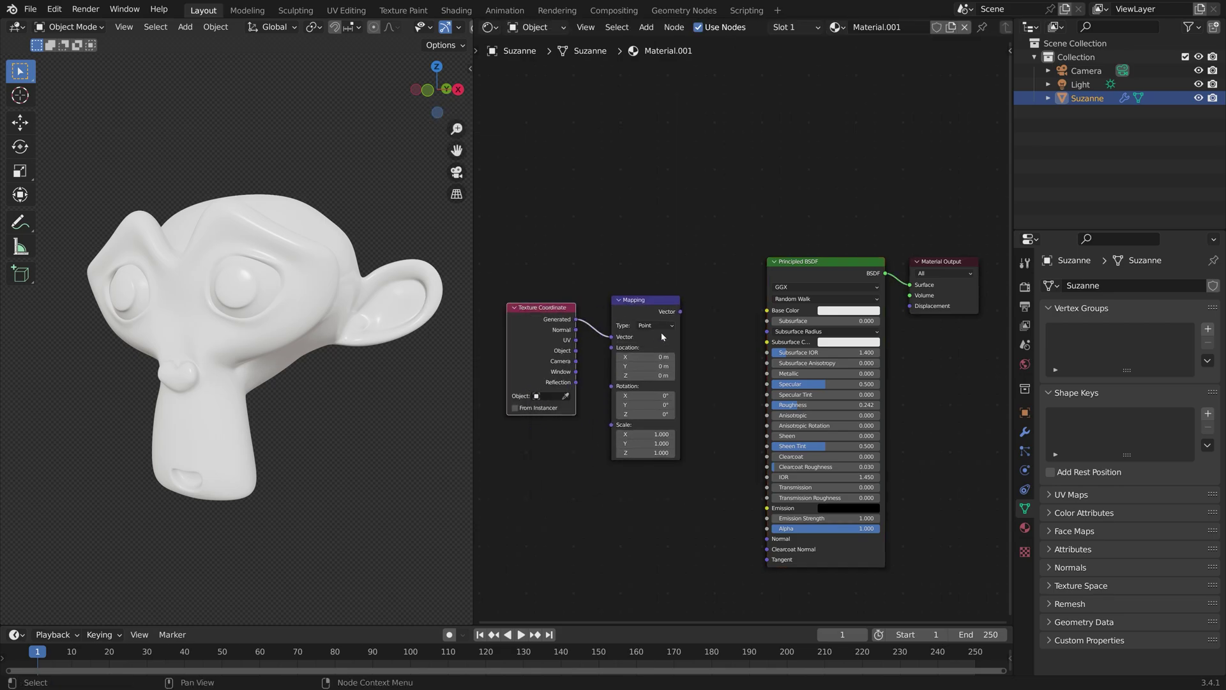
pyautogui.moveTo(681, 311); pyautogui.dragTo(768, 311)
pyautogui.scroll(-2, 622, 447)
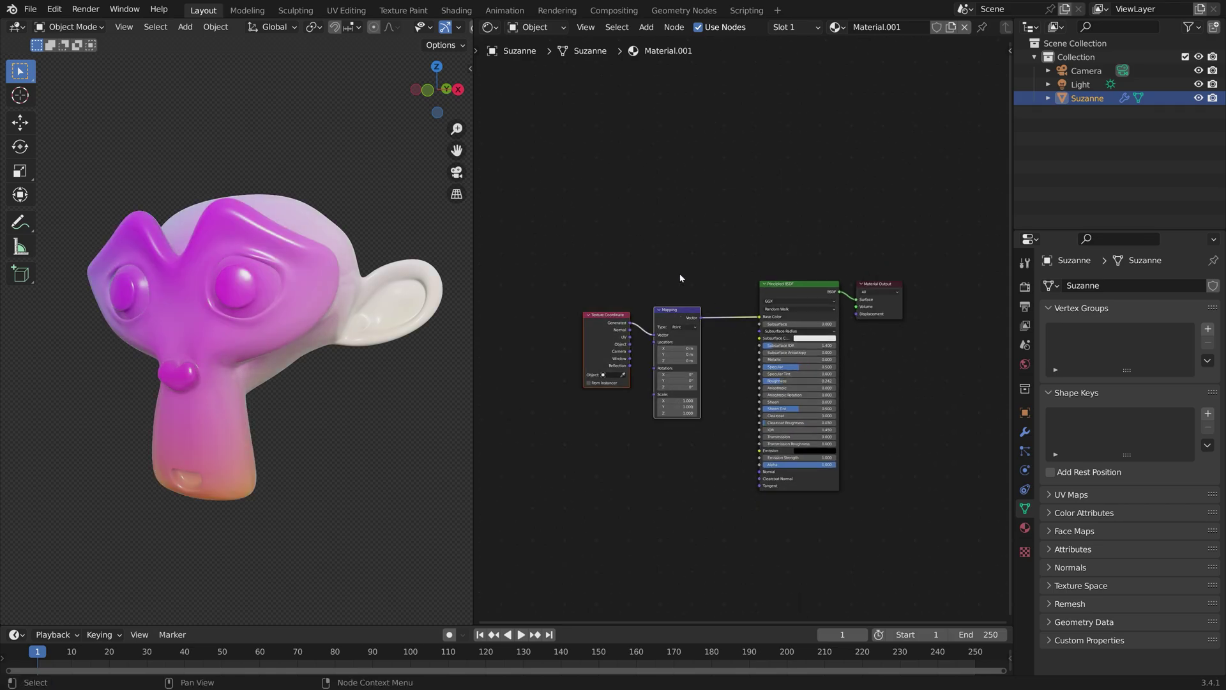
pyautogui.moveTo(668, 312); pyautogui.dragTo(607, 318)
pyautogui.scroll(2, 665, 356)
# Step: Insert a ColorRamp node on the Mapping–Base Color link
pyautogui.hotkey('shift', 'a')
pyautogui.click(665, 356)
pyautogui.write('ramp')
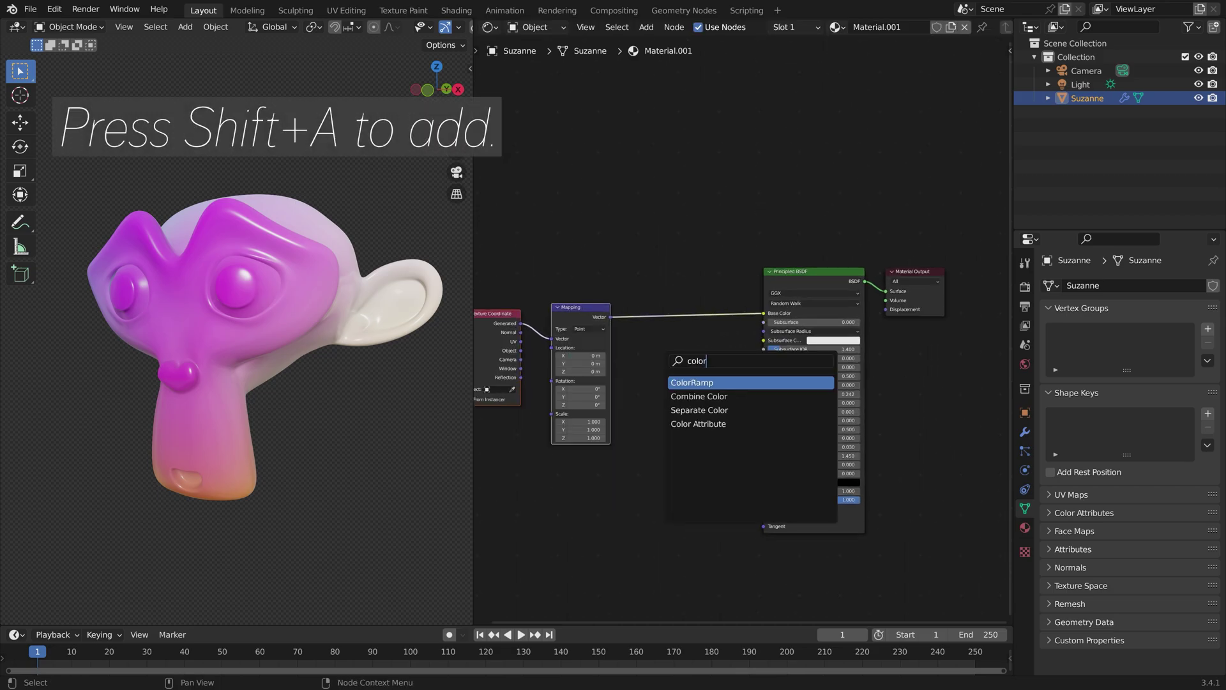
pyautogui.press('Return')
pyautogui.click(646, 292)
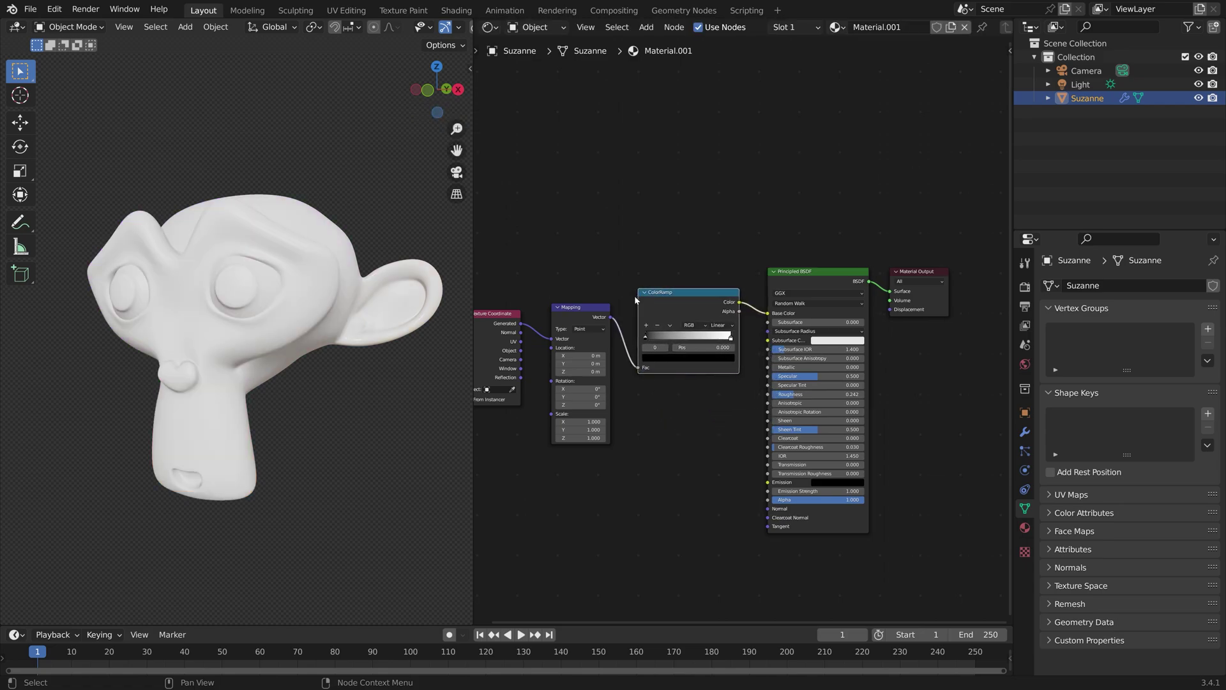
# Step: Set the ColorRamp to Constant with the black stop at 0.670 and white at 0.819
pyautogui.moveTo(653, 335); pyautogui.dragTo(689, 344)
pyautogui.click(725, 324)
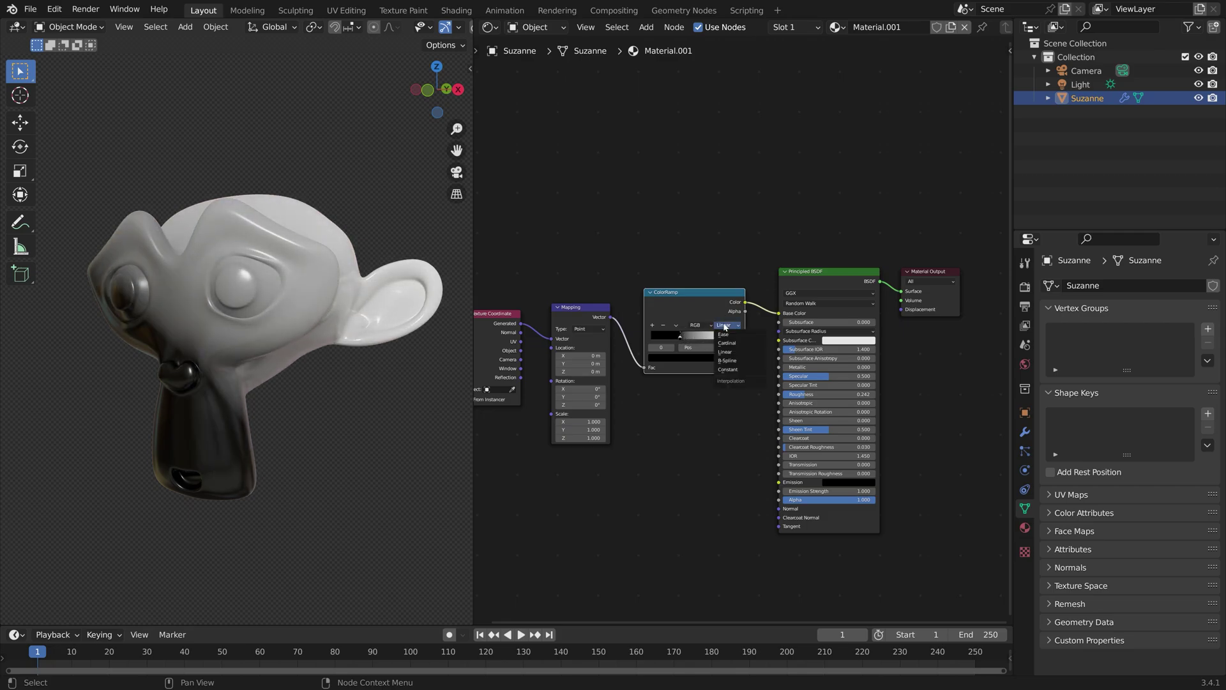
pyautogui.click(736, 367)
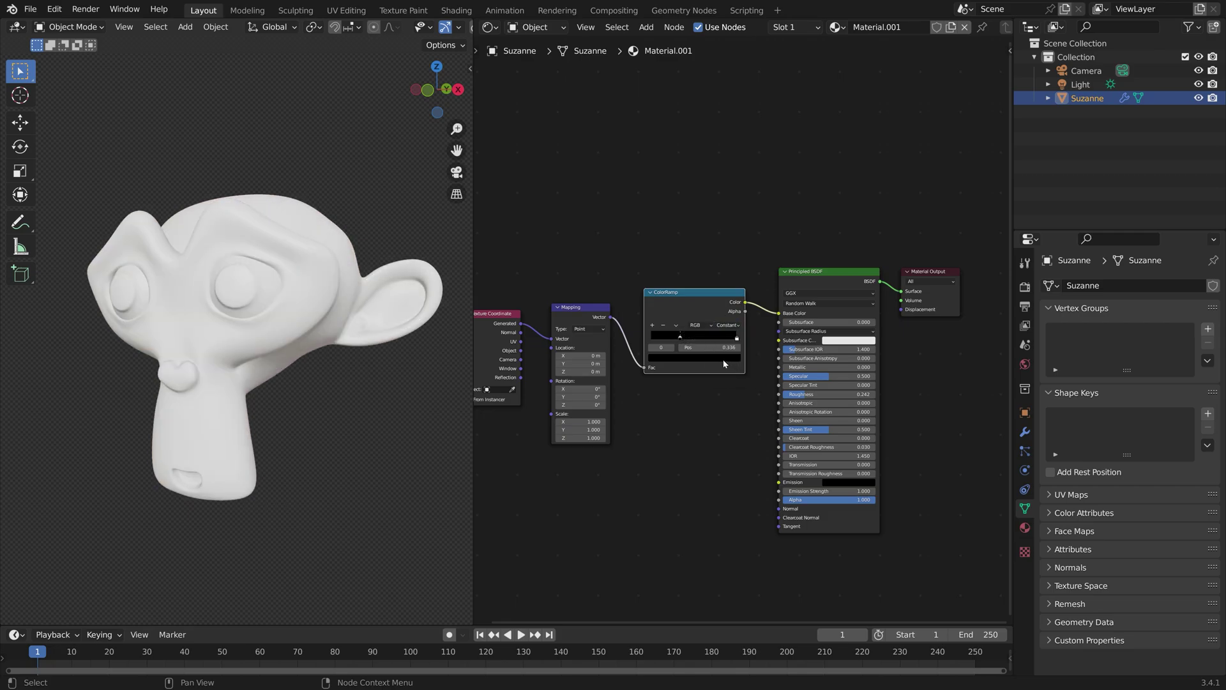
pyautogui.moveTo(736, 336); pyautogui.dragTo(695, 335)
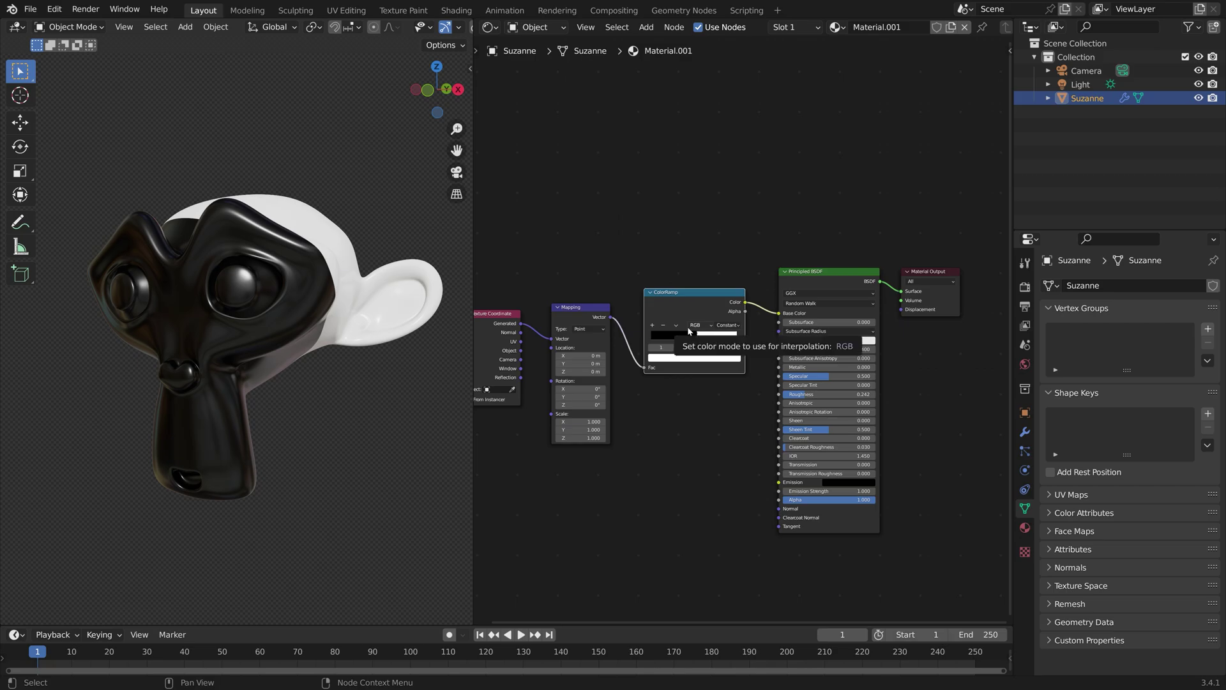
pyautogui.scroll(-2, 671, 420)
pyautogui.moveTo(670, 420); pyautogui.dragTo(584, 307)
pyautogui.scroll(1, 645, 404)
pyautogui.scroll(1, 645, 409)
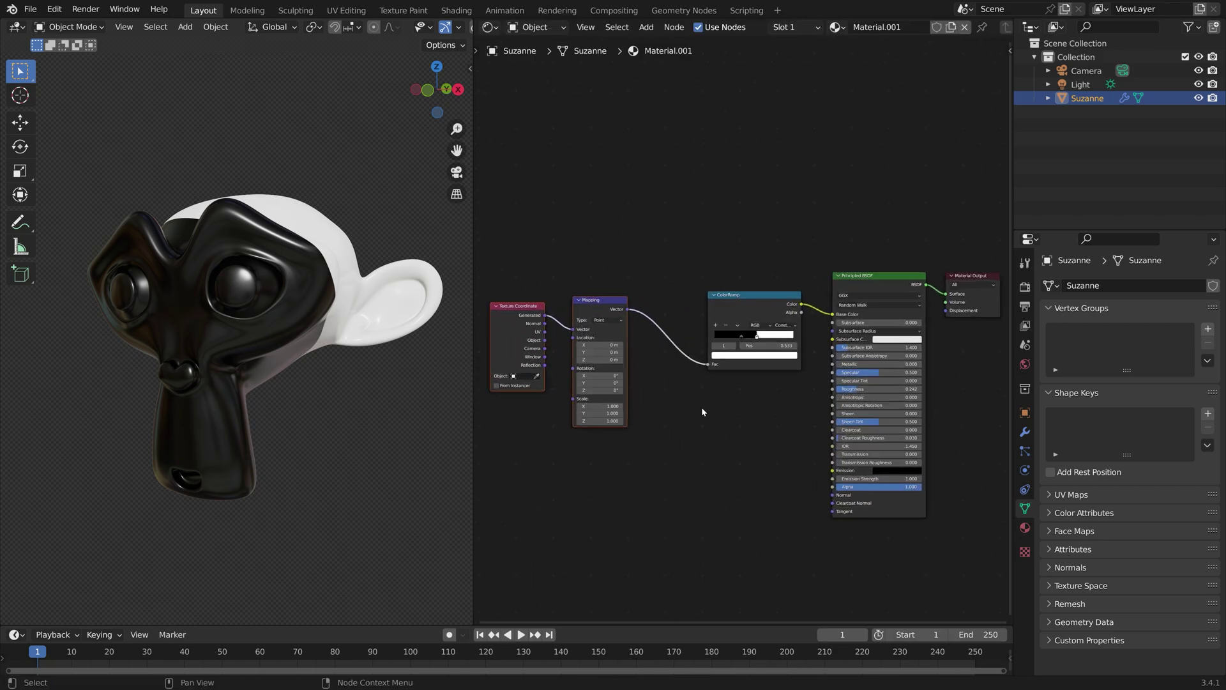
# Step: Insert a Separate XYZ node between Mapping and ColorRamp and view from the front
pyautogui.hotkey('shift', 'a')
pyautogui.write('sep')
pyautogui.press('Return')
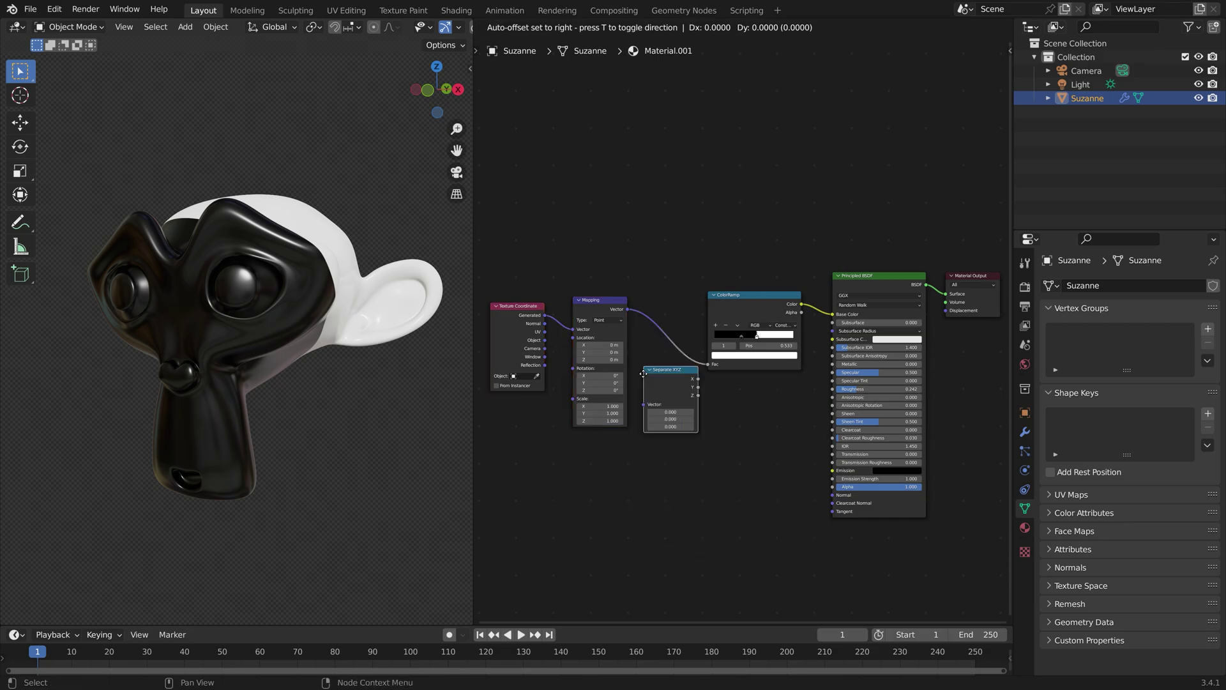
pyautogui.click(658, 312)
pyautogui.press('KP_1')
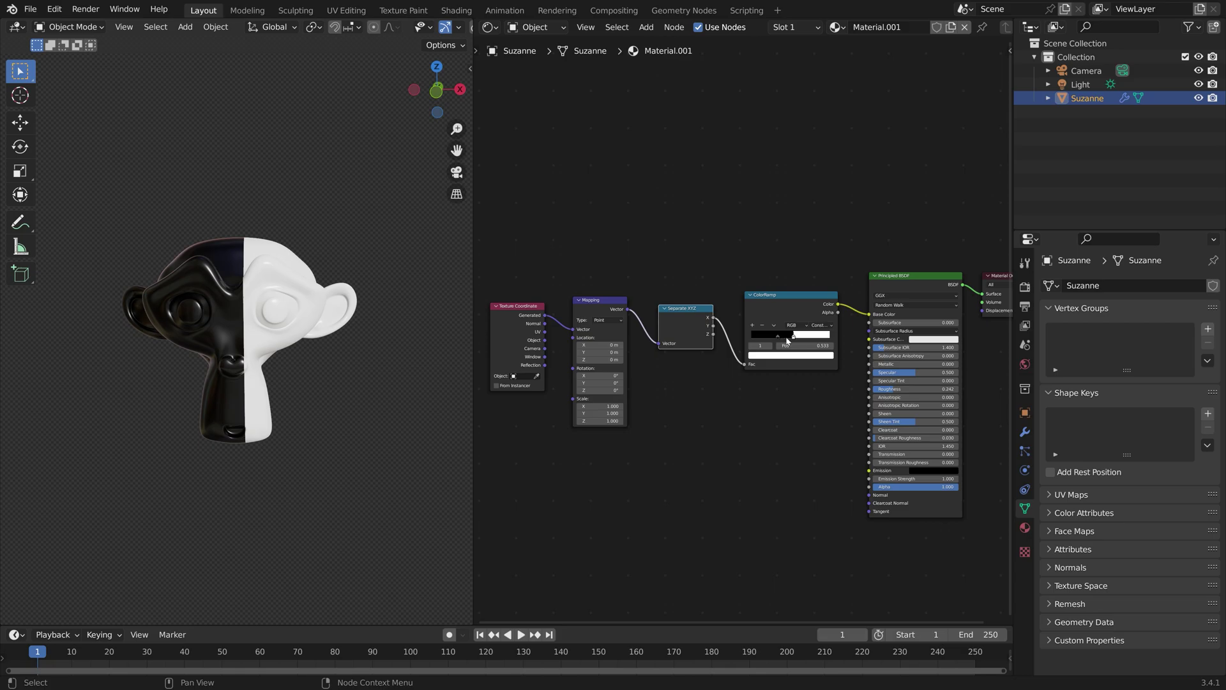
# Step: Color a ramp stop near 0.505 blue and add a new green stop
pyautogui.click(752, 334)
pyautogui.moveTo(795, 337)
pyautogui.mouseDown()
pyautogui.moveTo(766, 337)
pyautogui.moveTo(791, 336)
pyautogui.mouseUp()
pyautogui.click(791, 355)
pyautogui.moveTo(786, 267); pyautogui.dragTo(790, 262)
pyautogui.click(752, 325)
pyautogui.click(778, 355)
pyautogui.click(779, 275)
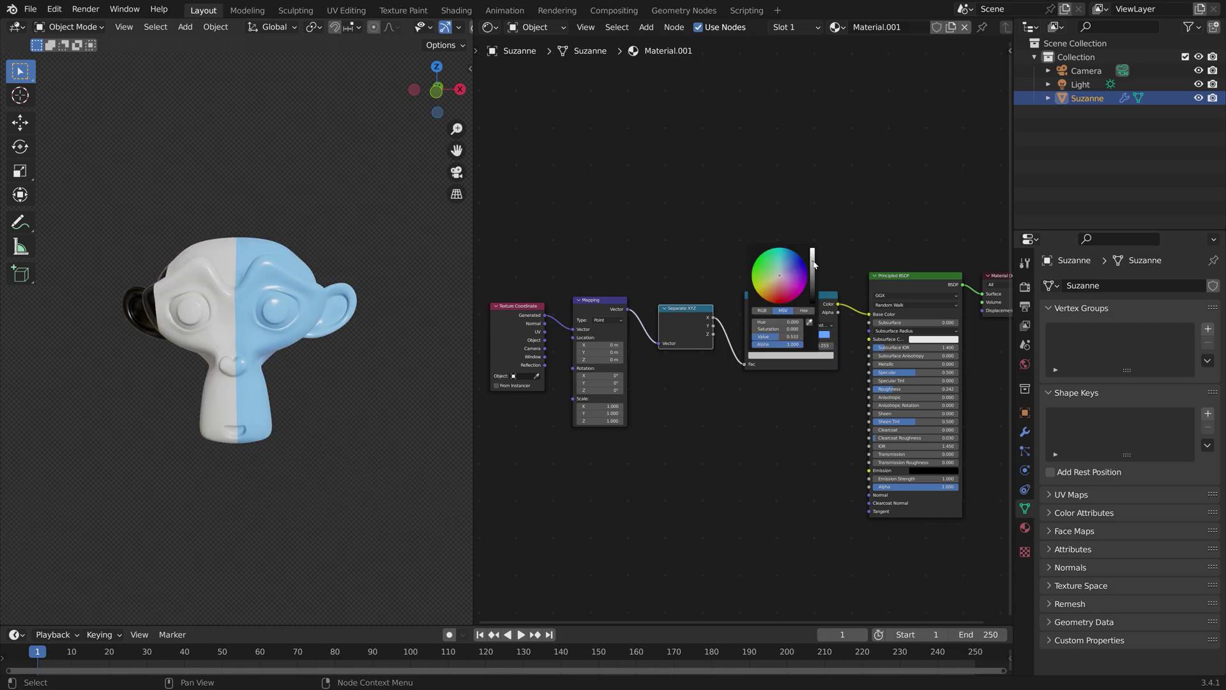
pyautogui.click(763, 263)
pyautogui.moveTo(300, 409); pyautogui.dragTo(246, 412, button='middle')
# Step: Drive the ramp Fac with Separate XYZ Y, then Z, then X, deepening the blue stop
pyautogui.moveTo(713, 325); pyautogui.dragTo(744, 364)
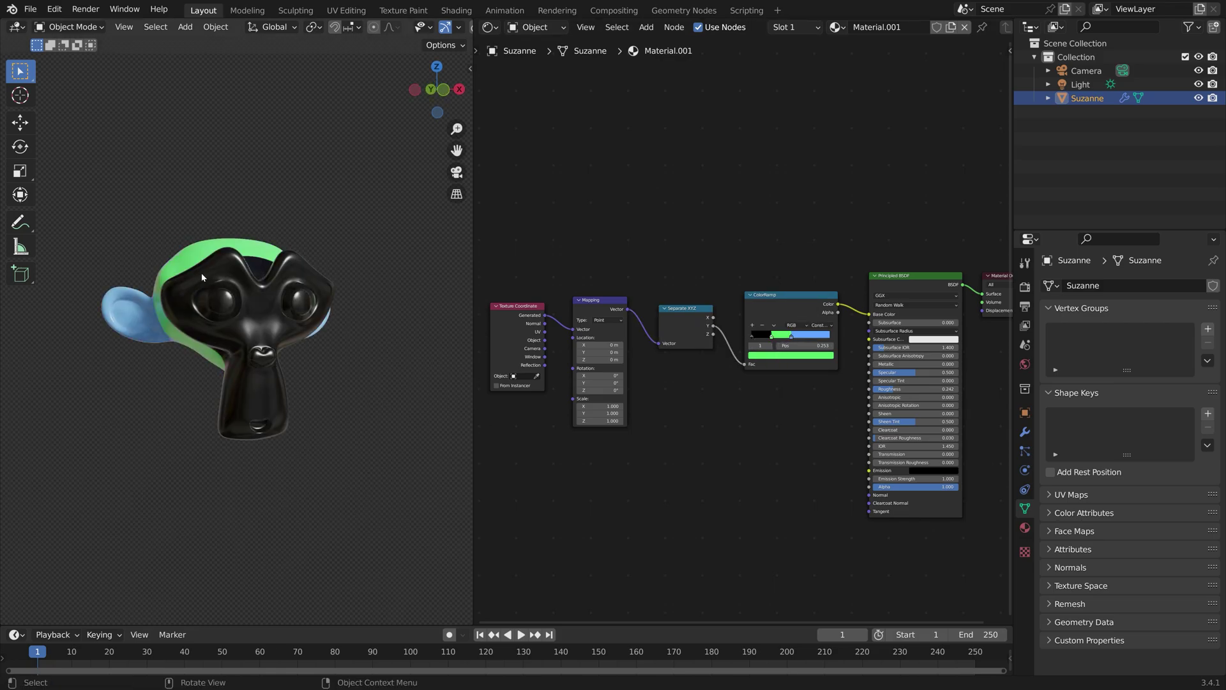
pyautogui.moveTo(209, 273); pyautogui.dragTo(255, 307, button='middle')
pyautogui.moveTo(714, 334); pyautogui.dragTo(745, 364)
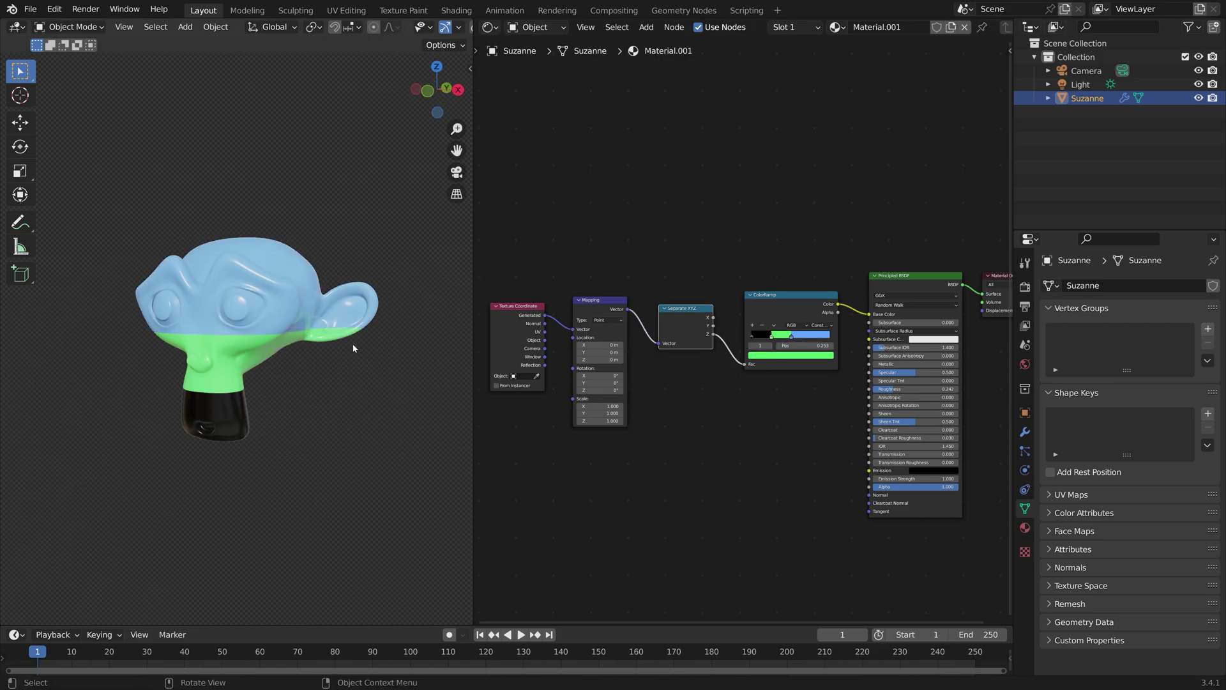
pyautogui.click(794, 336)
pyautogui.click(790, 355)
pyautogui.moveTo(782, 281); pyautogui.dragTo(745, 365)
pyautogui.moveTo(211, 319); pyautogui.dragTo(268, 320, button='middle')
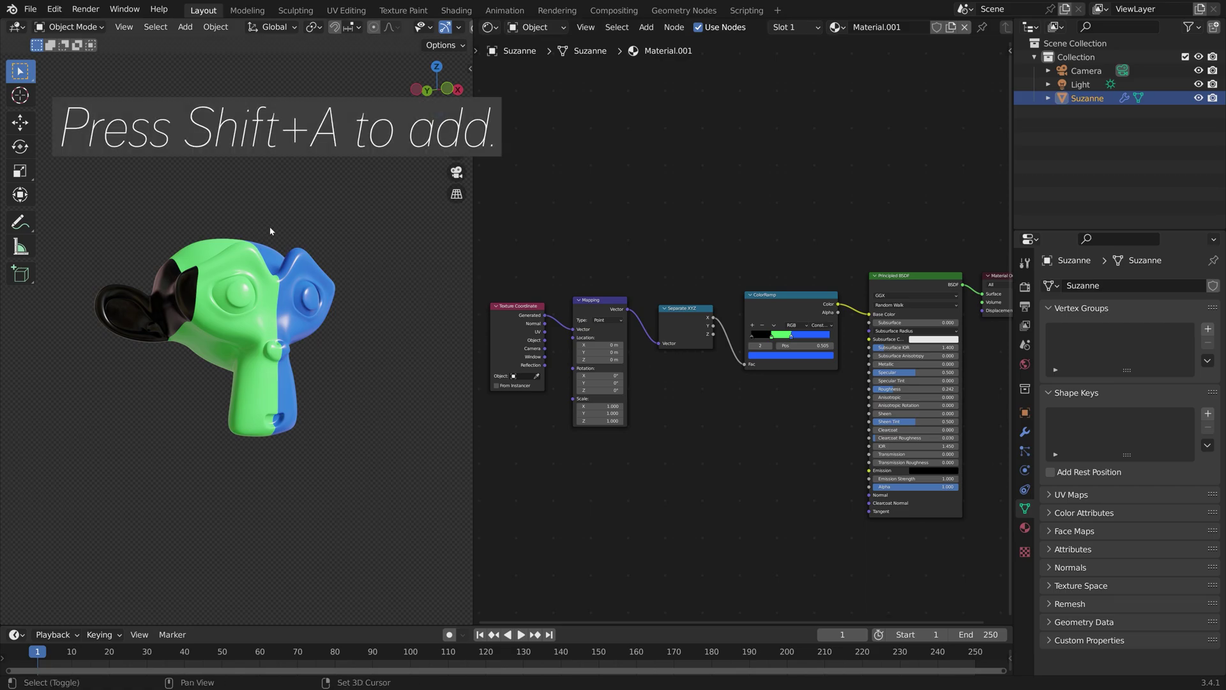
# Step: Add a Cube-display Empty to the scene
pyautogui.hotkey('shift', 'a')
pyautogui.moveTo(271, 231)
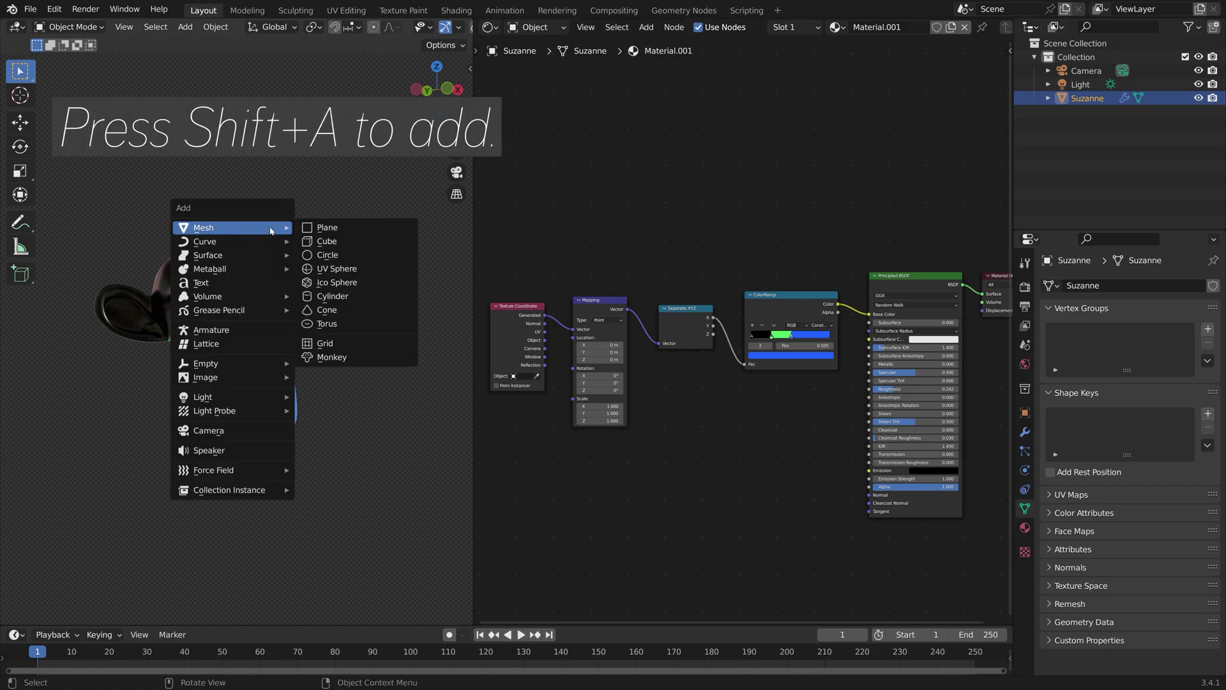
pyautogui.moveTo(249, 369)
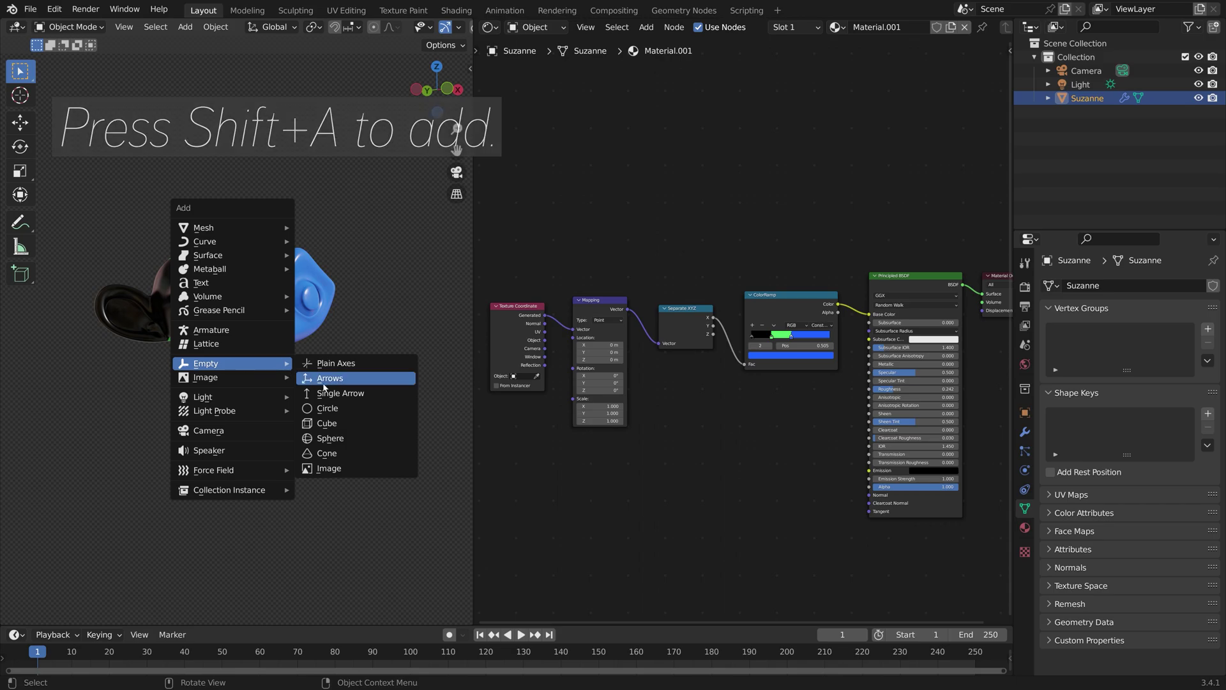
pyautogui.click(348, 423)
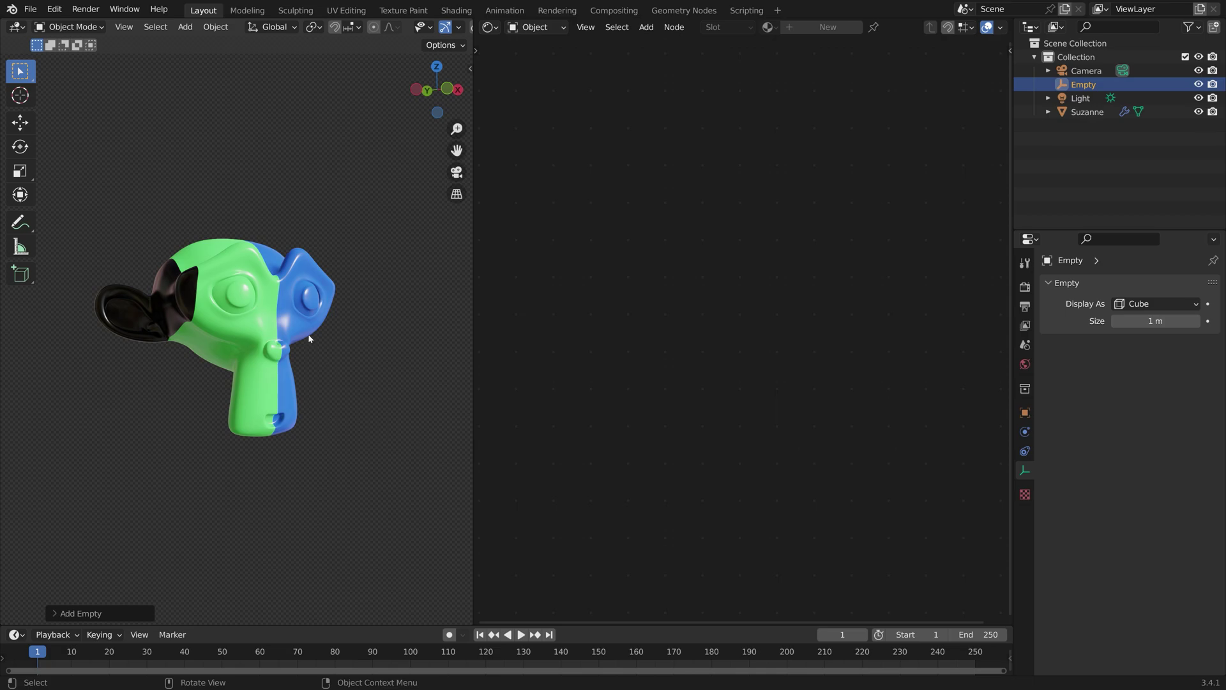
# Step: Move the Empty above Suzanne and turn on viewport overlays
pyautogui.press('g')
pyautogui.click(327, 150)
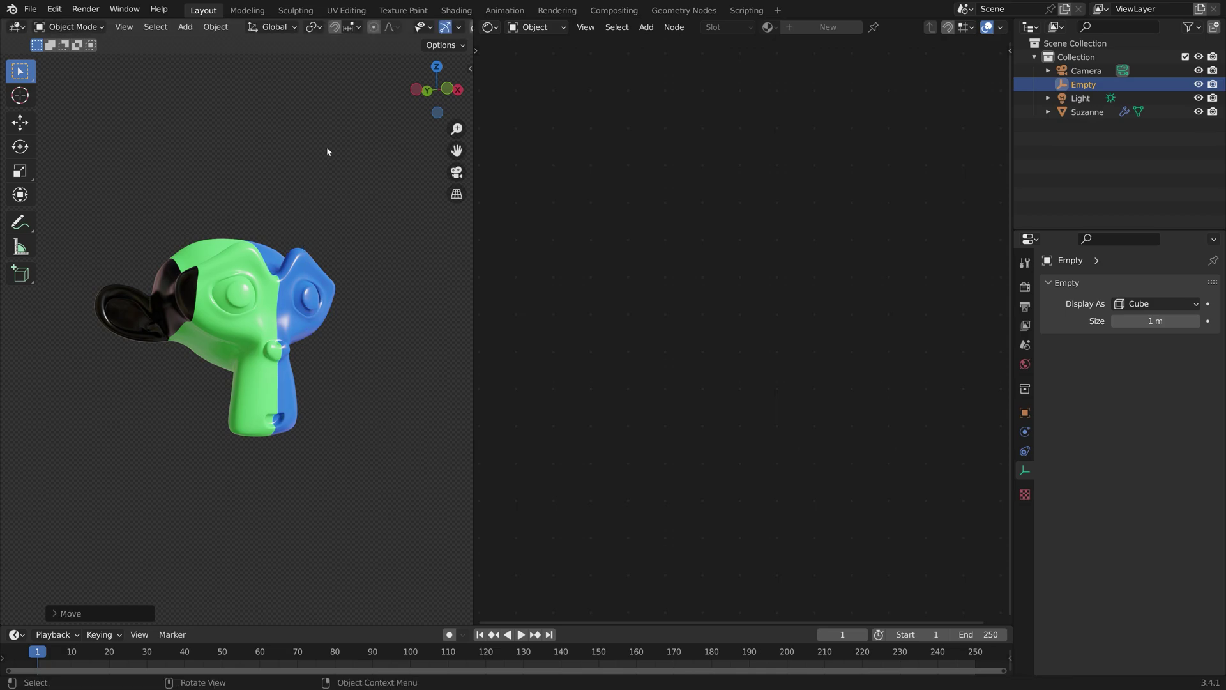
pyautogui.scroll(-2, 413, 31)
pyautogui.click(425, 27)
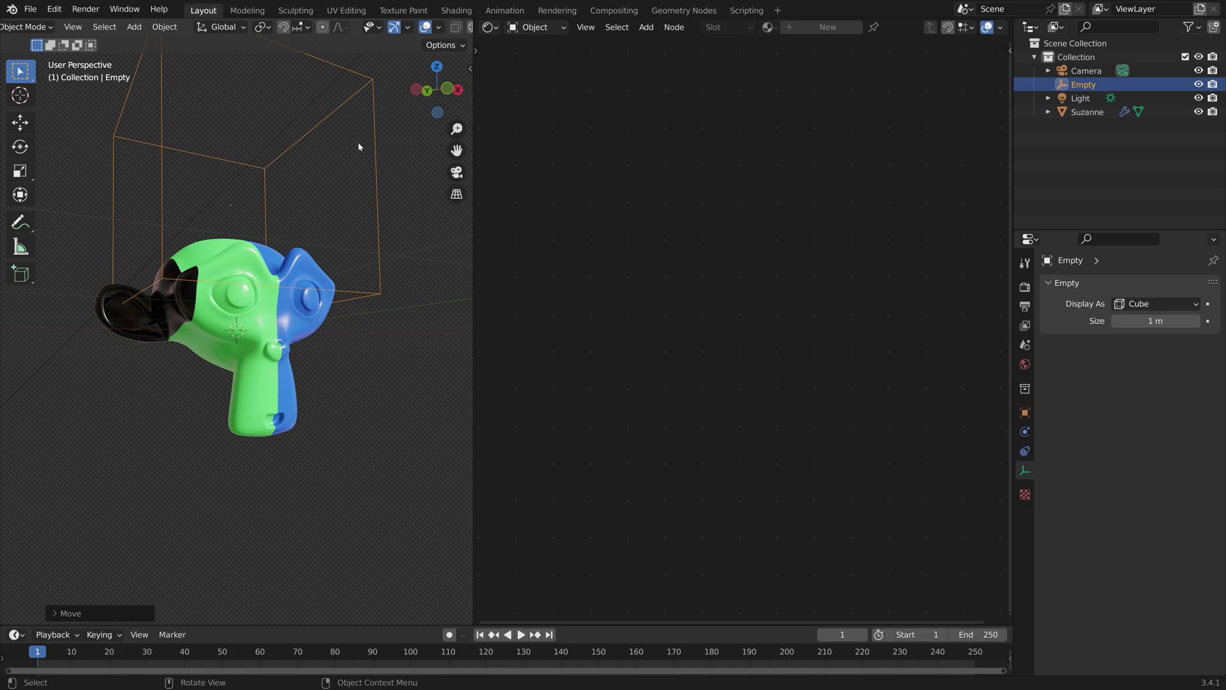
# Step: Set Suzanne's Texture Coordinate object to the Empty and link its Object output to Mapping's Vector
pyautogui.click(286, 318)
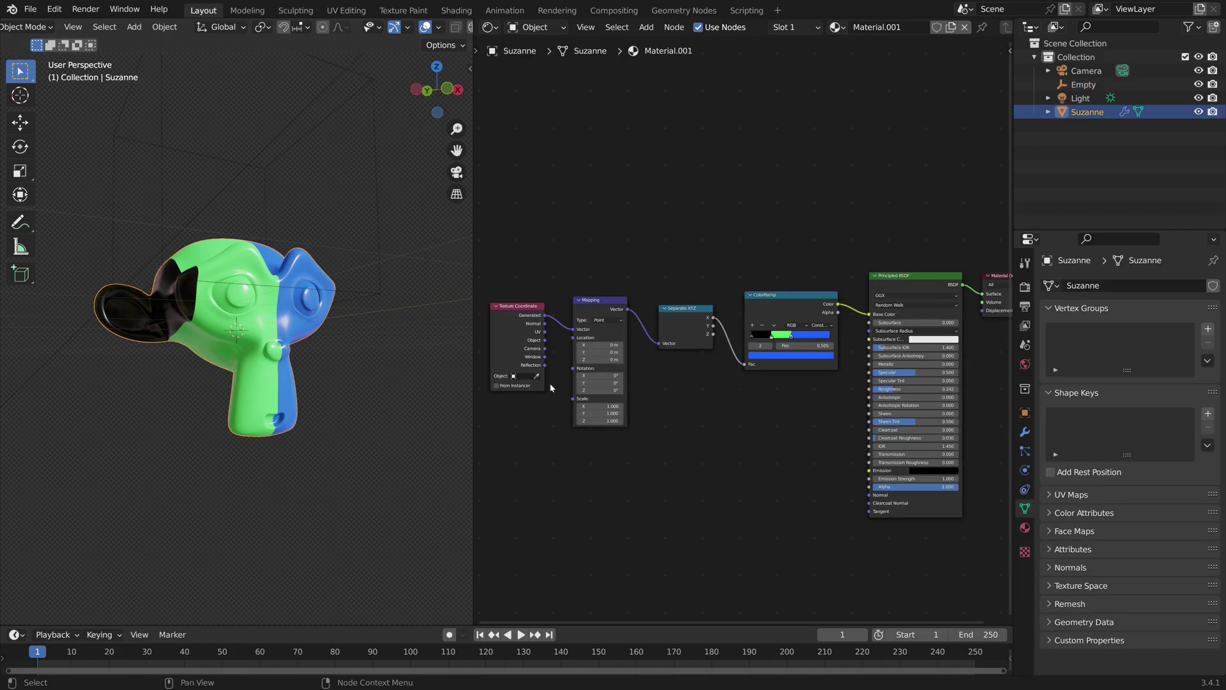
pyautogui.click(524, 377)
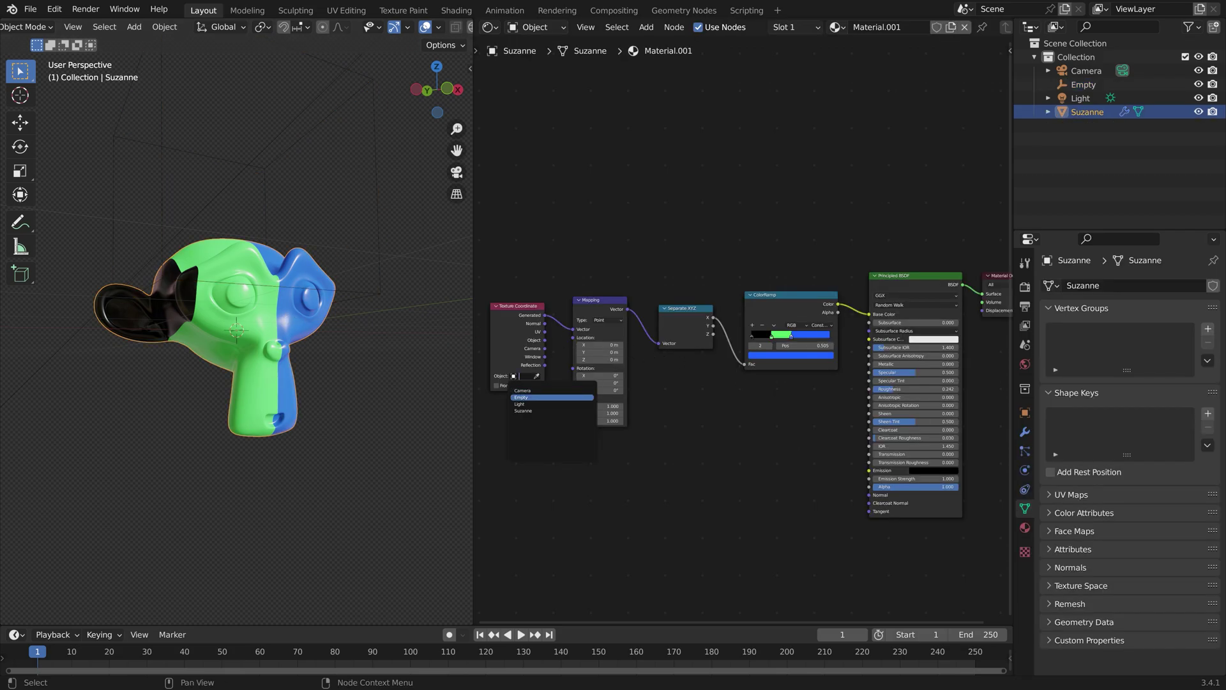
pyautogui.click(522, 397)
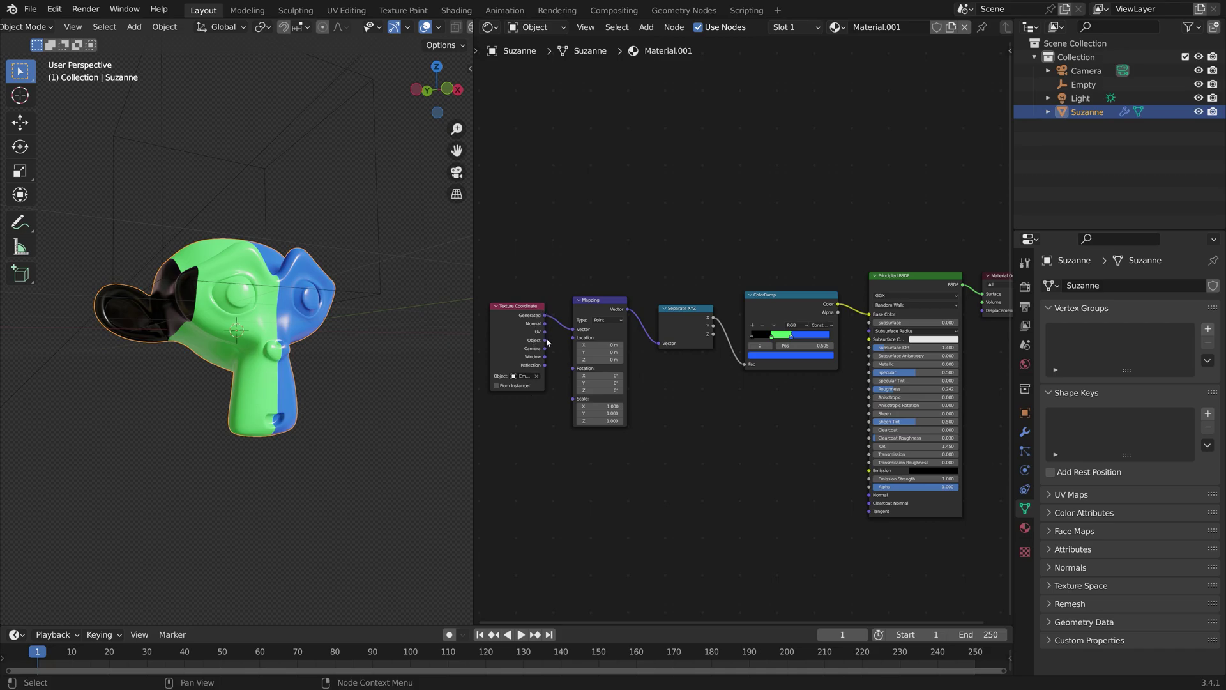
pyautogui.moveTo(546, 342); pyautogui.dragTo(574, 330)
# Step: Reposition the Empty, then relink a Separate XYZ output to the ColorRamp factor
pyautogui.click(377, 244)
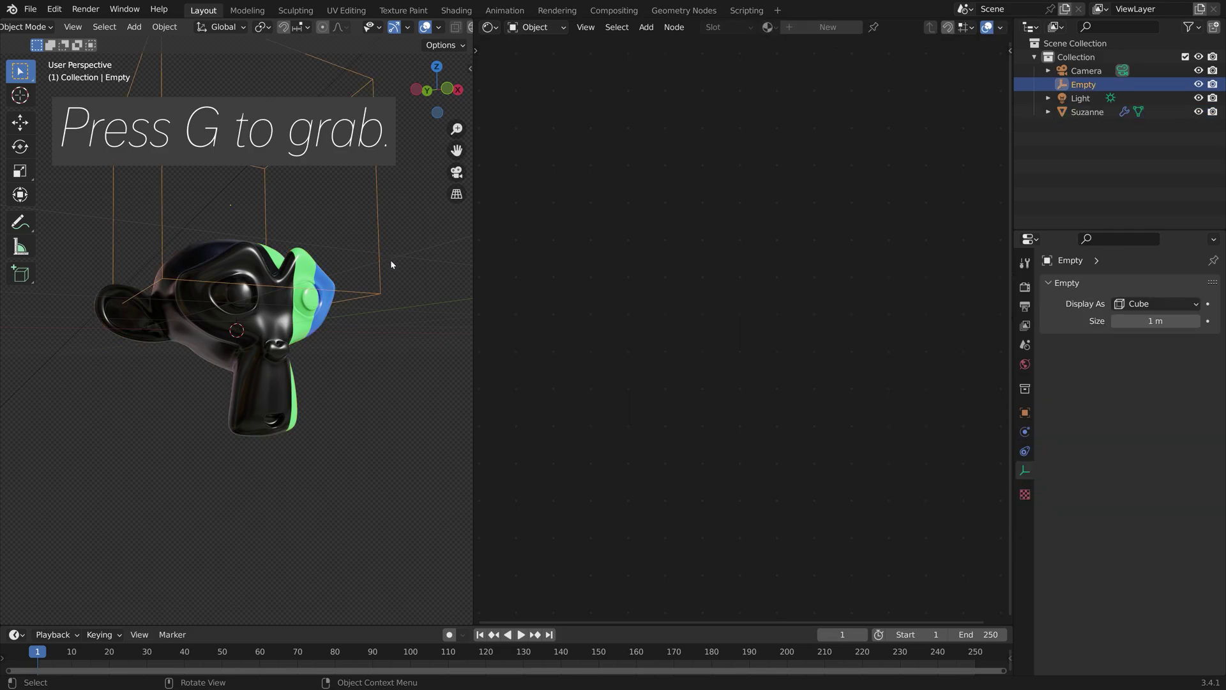
pyautogui.press('g')
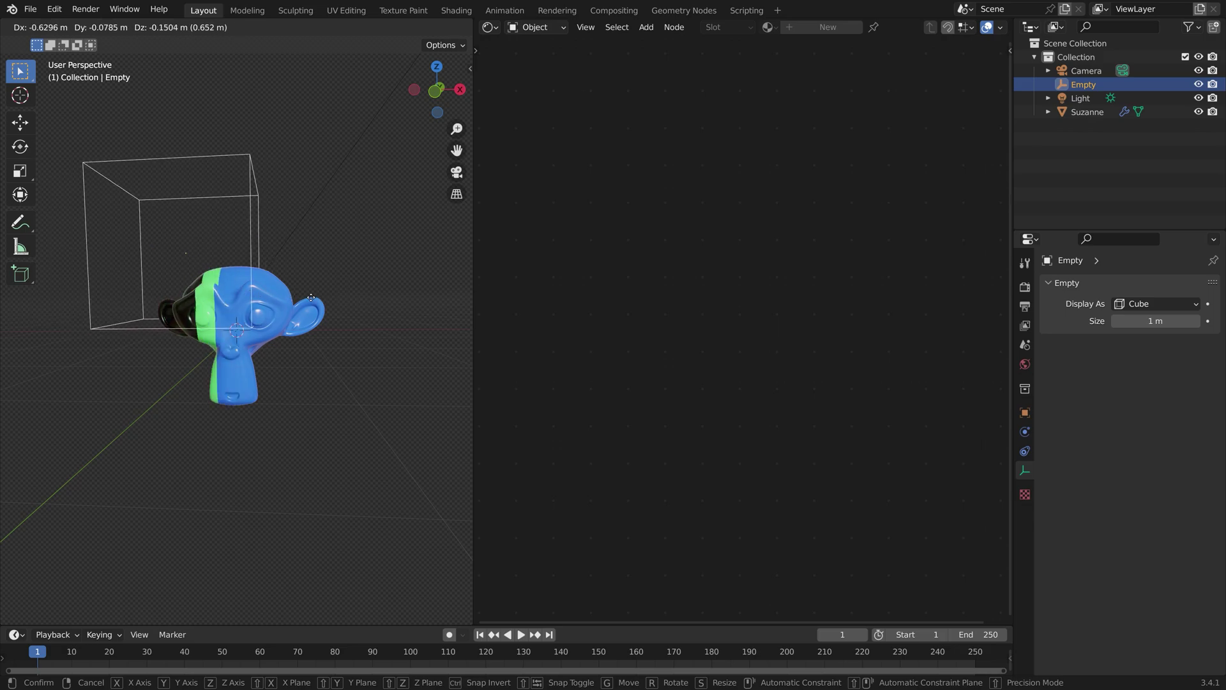
pyautogui.click(339, 299)
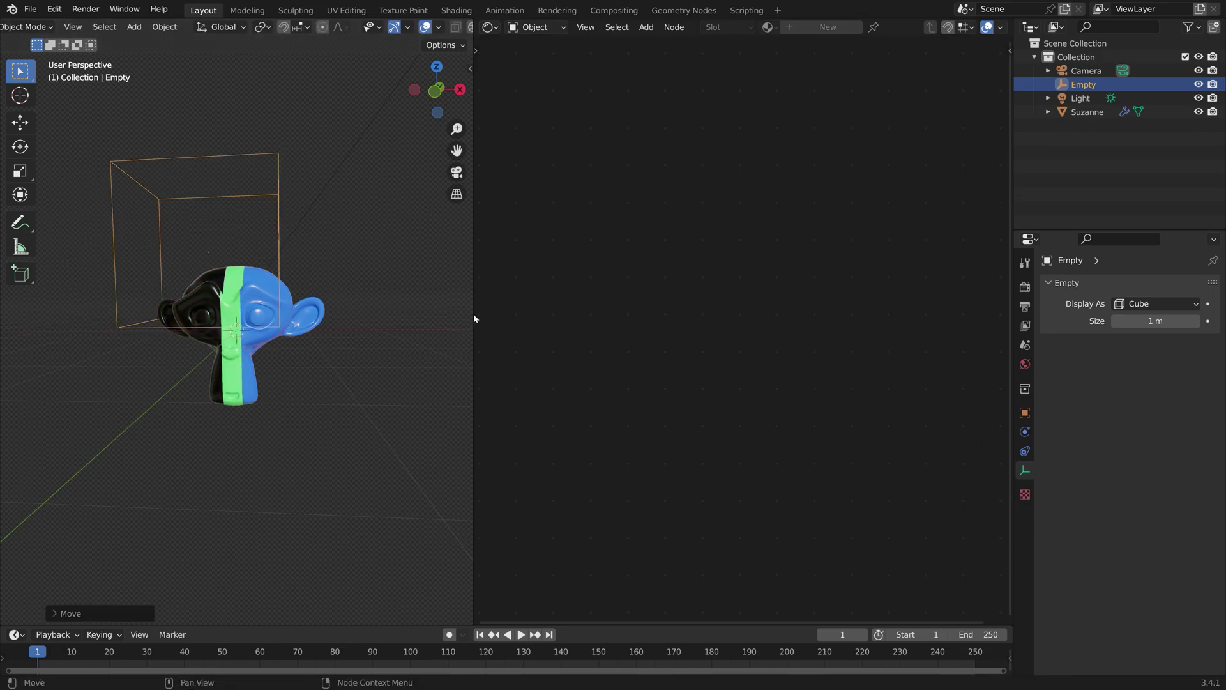
pyautogui.click(287, 321)
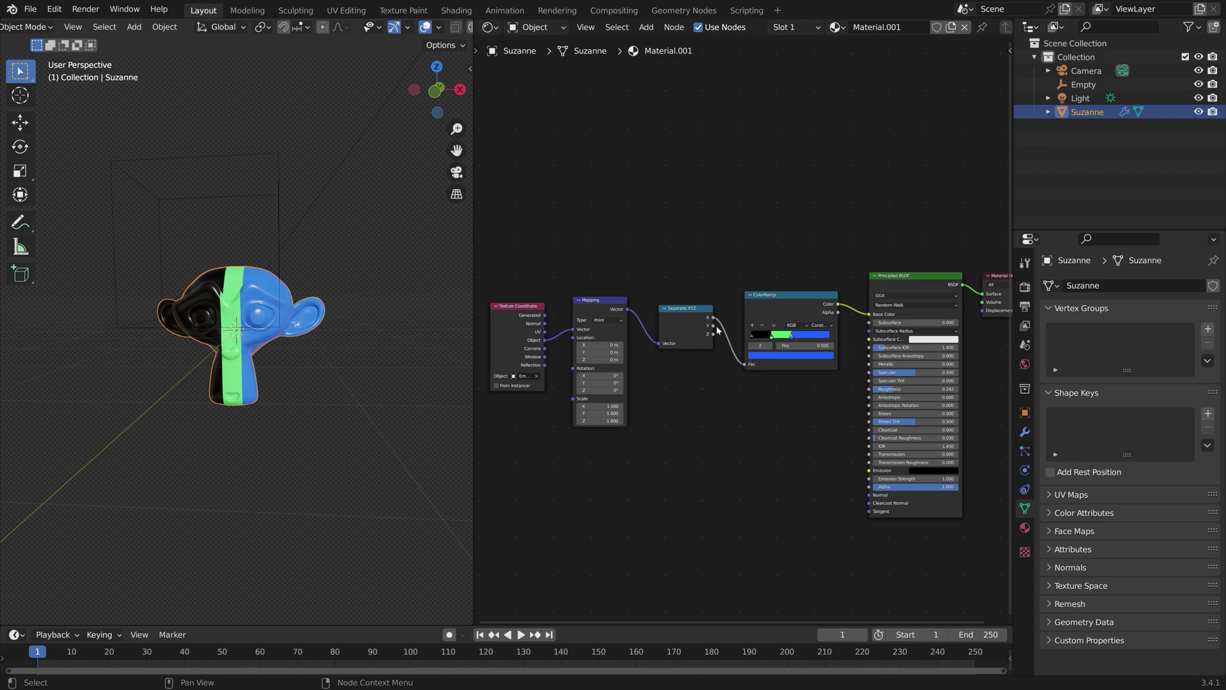
pyautogui.moveTo(714, 335); pyautogui.dragTo(746, 369)
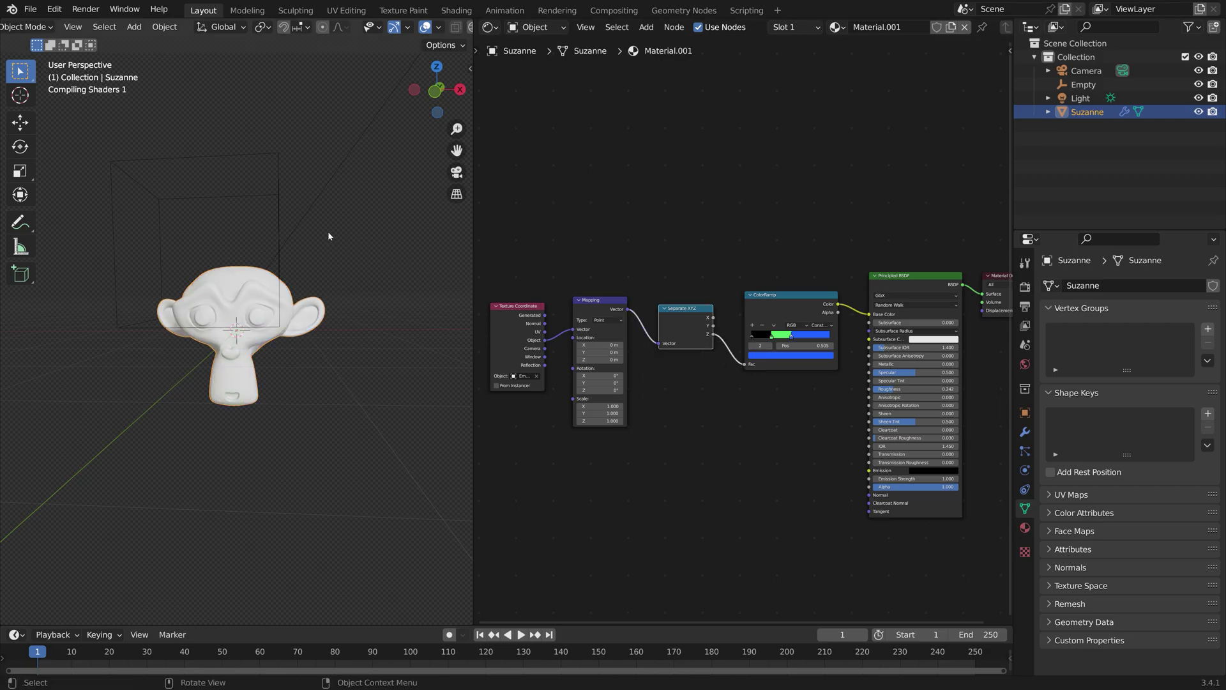
# Step: Move the Empty cube down so it surrounds Suzanne
pyautogui.click(278, 216)
pyautogui.press('g')
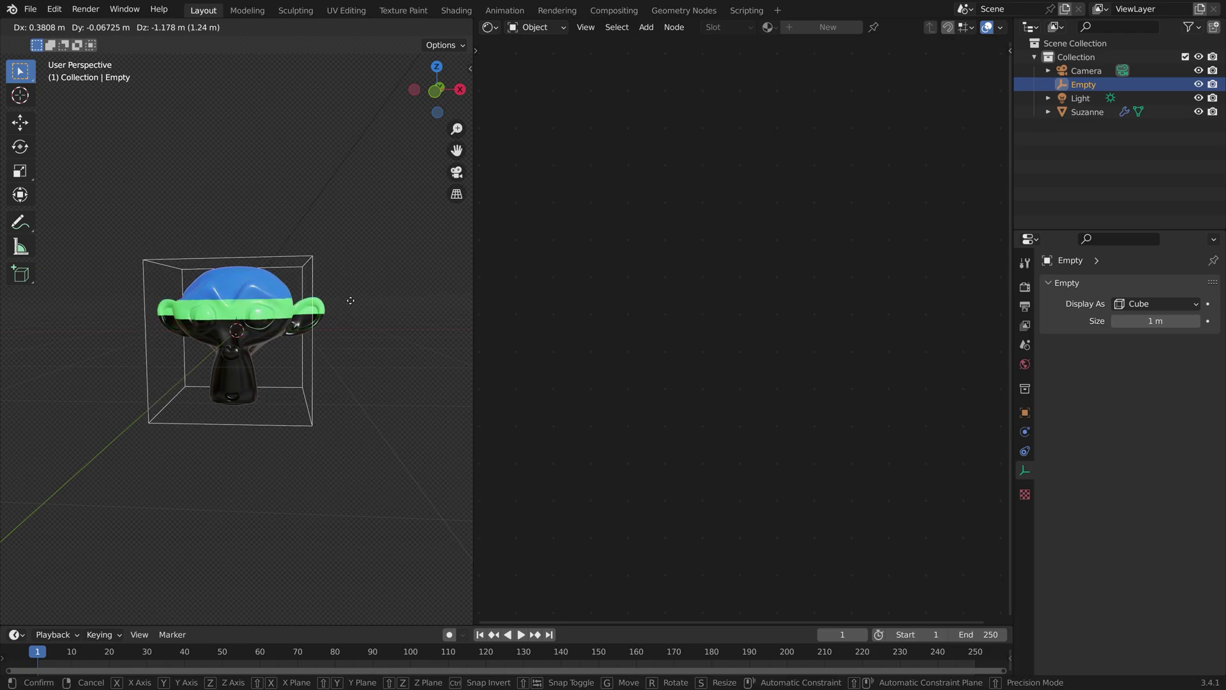
pyautogui.click(349, 295)
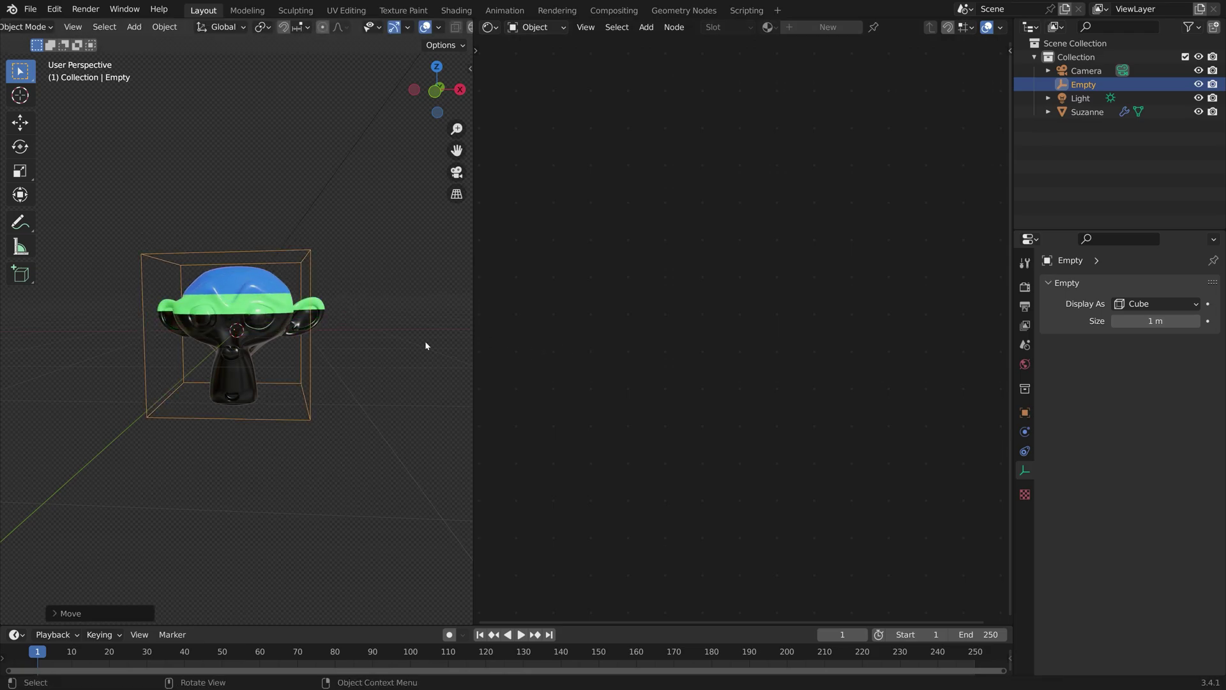
# Step: Delete the Separate XYZ node and connect Mapping's Vector directly to ColorRamp Fac
pyautogui.click(258, 333)
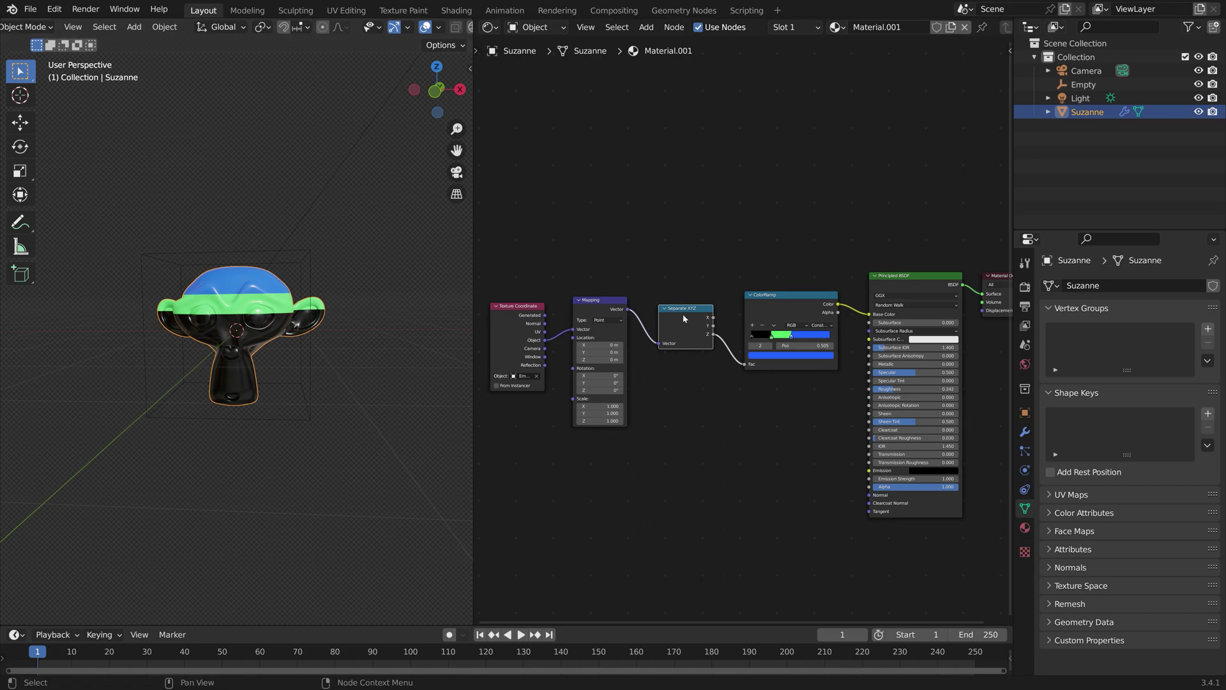
pyautogui.press('x')
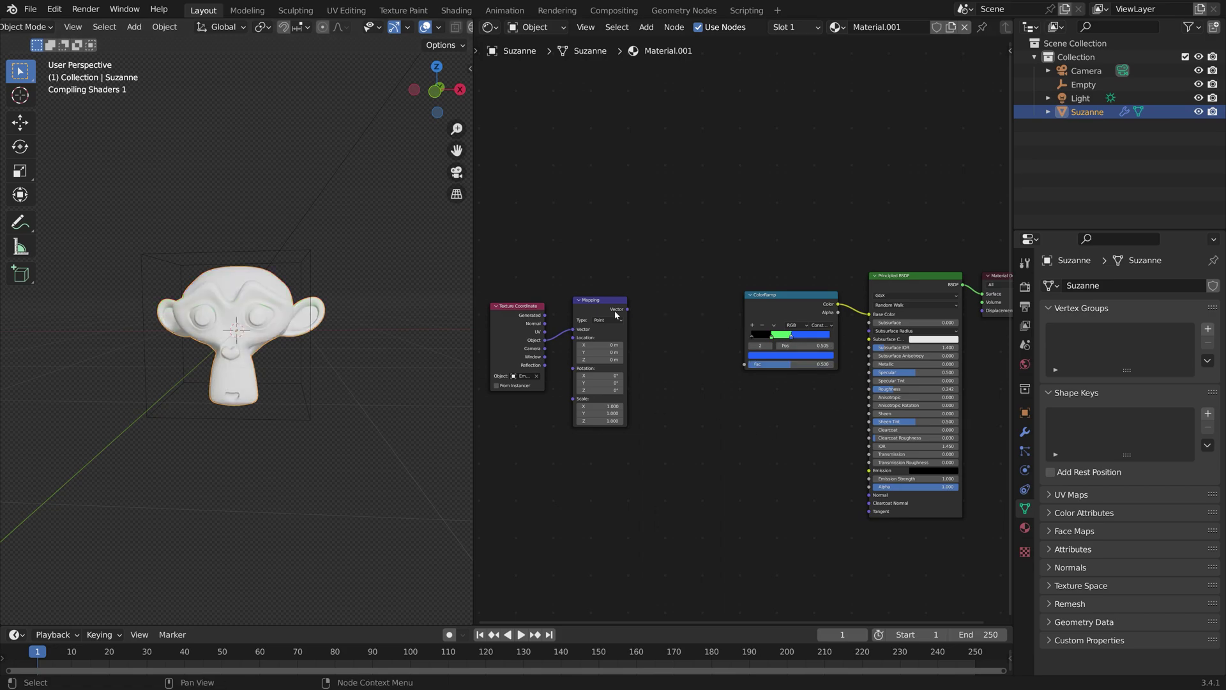
pyautogui.click(614, 310)
pyautogui.moveTo(752, 369); pyautogui.dragTo(749, 368)
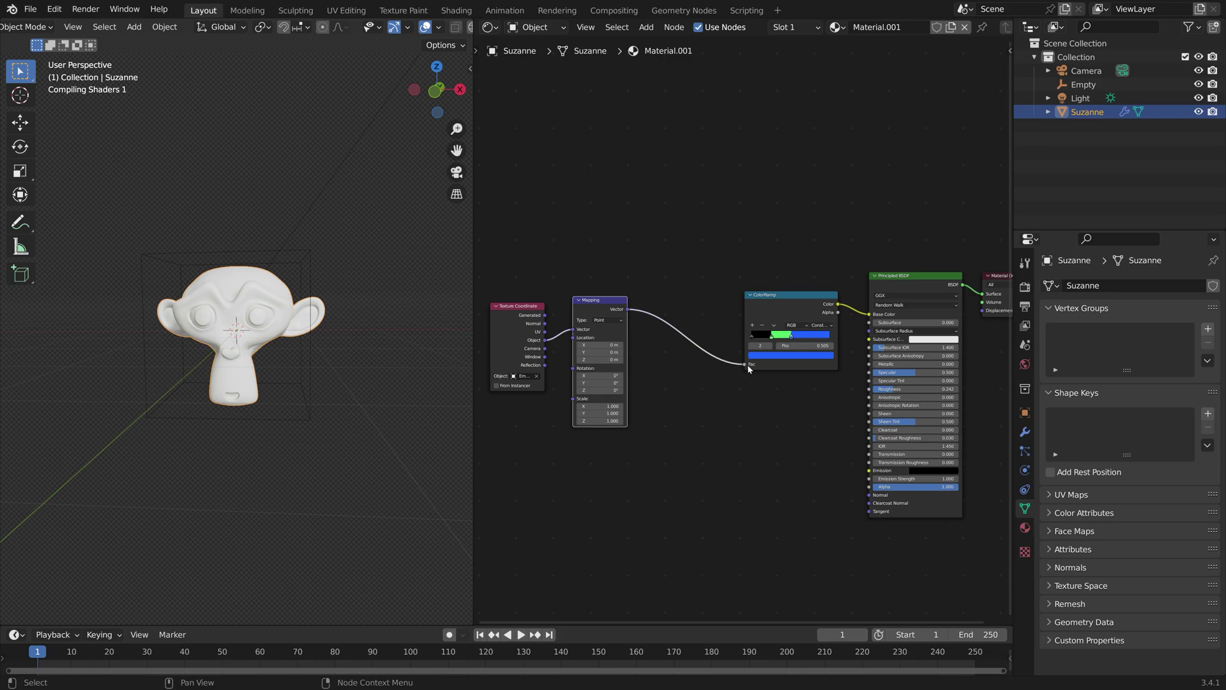
# Step: Rotate the Empty around the Z axis
pyautogui.click(296, 257)
pyautogui.press('r')
pyautogui.press('z')
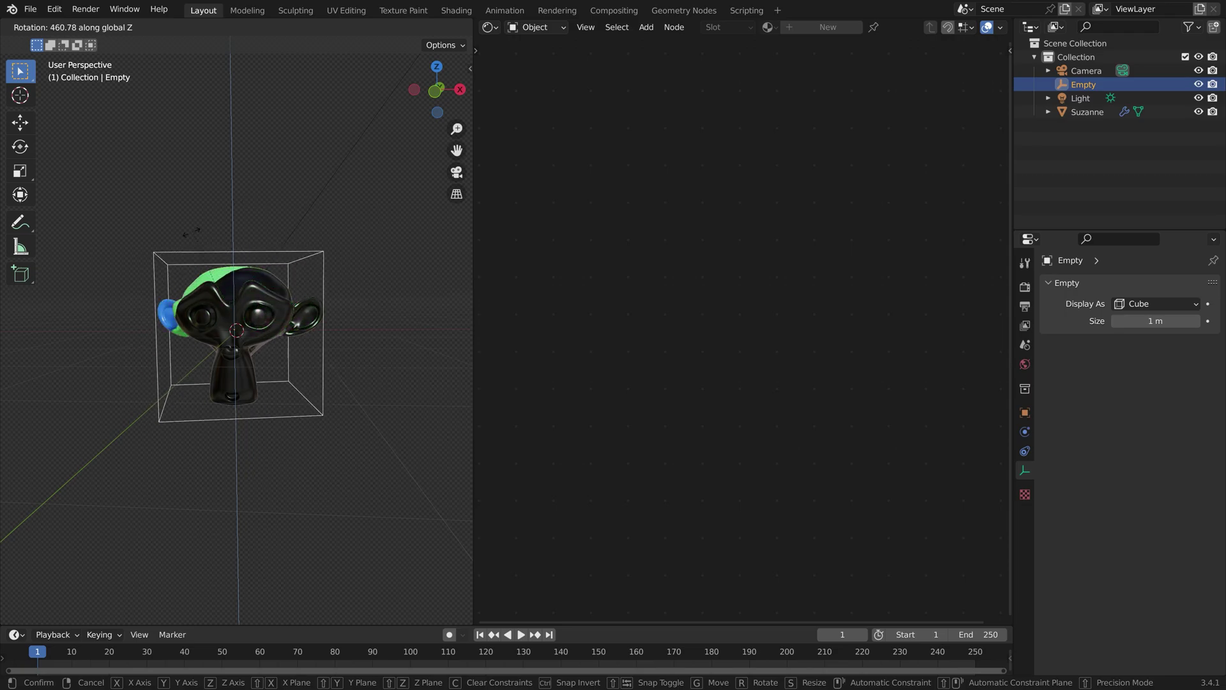
# Step: Confirm the rotation, drive the Empty's Rotation Z with #frame, and play the animation
pyautogui.click(245, 325)
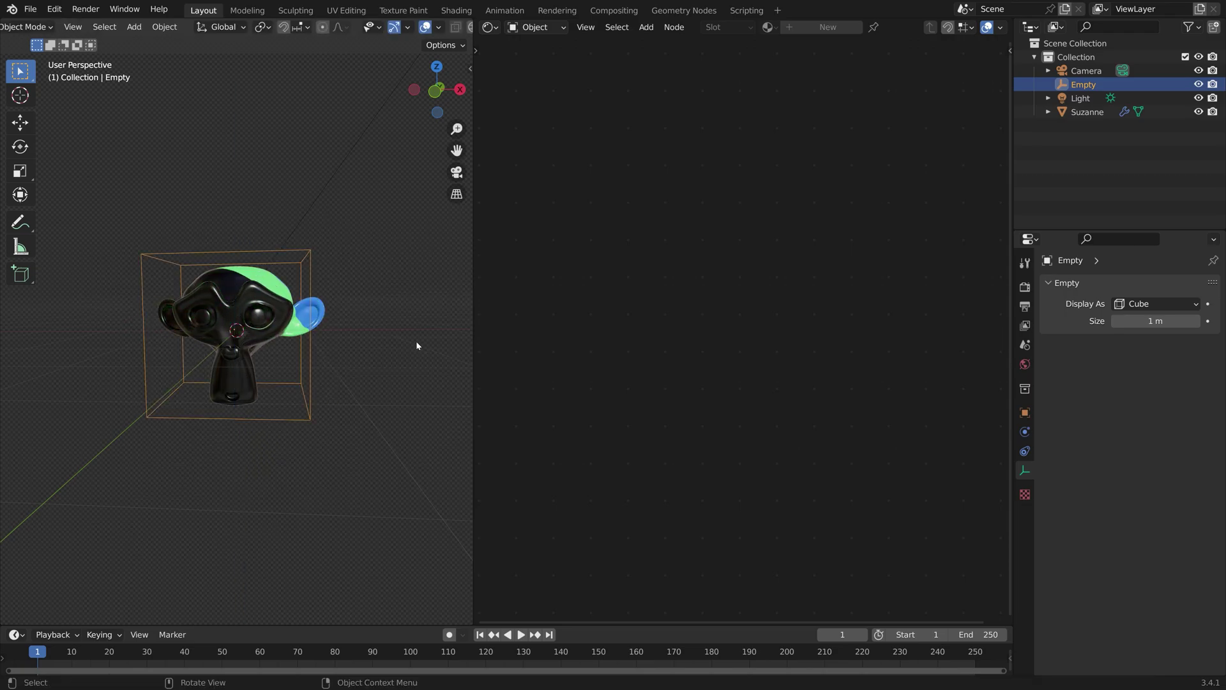
pyautogui.press('n')
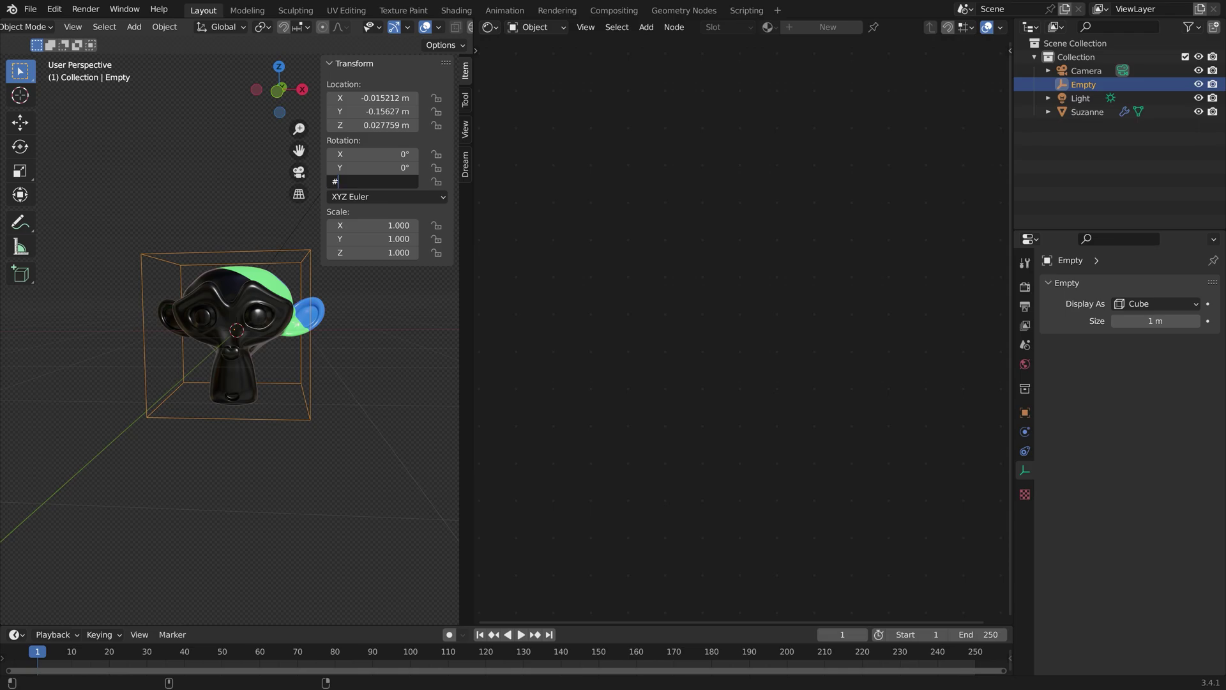
pyautogui.write('ame/')
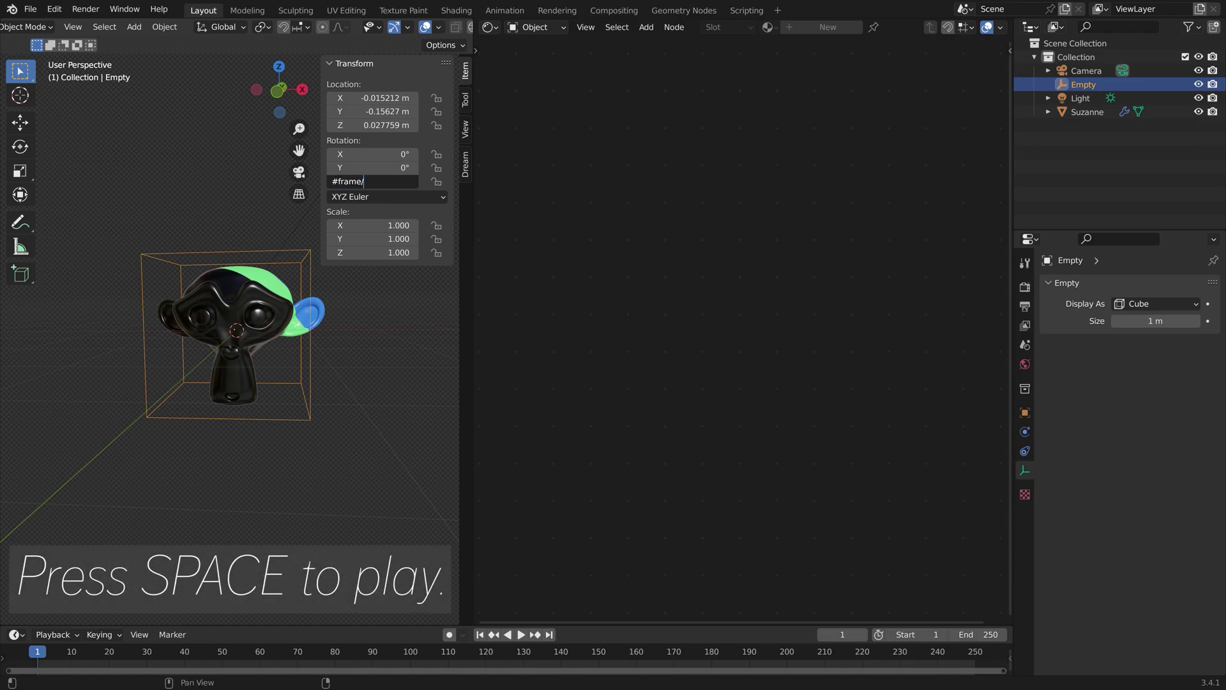
pyautogui.press('space')
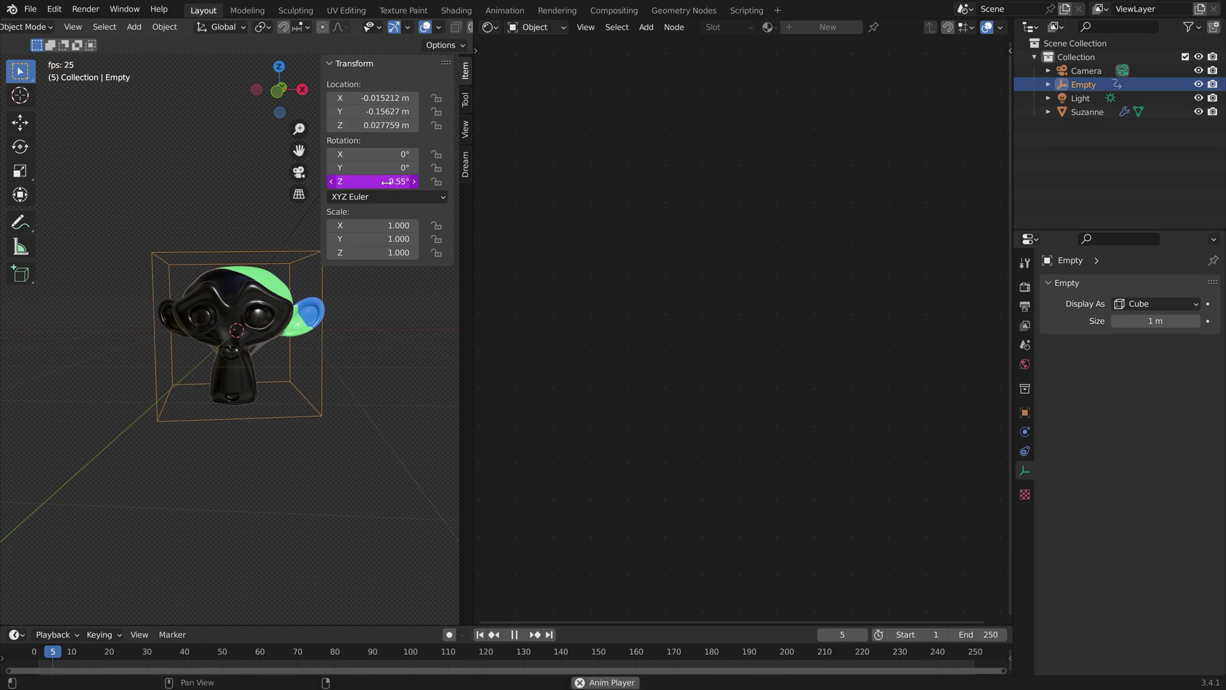